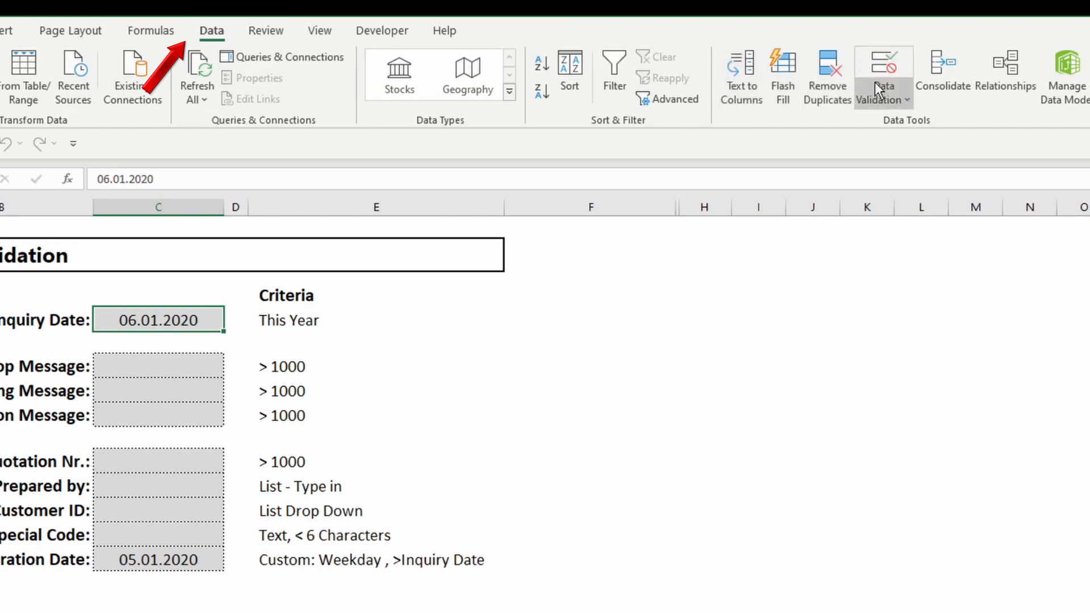
- Start a data validation rule on the Inquiry Date cell that allows dates, using the between condition
{"action": "left_click", "coordinate": [892, 103]}
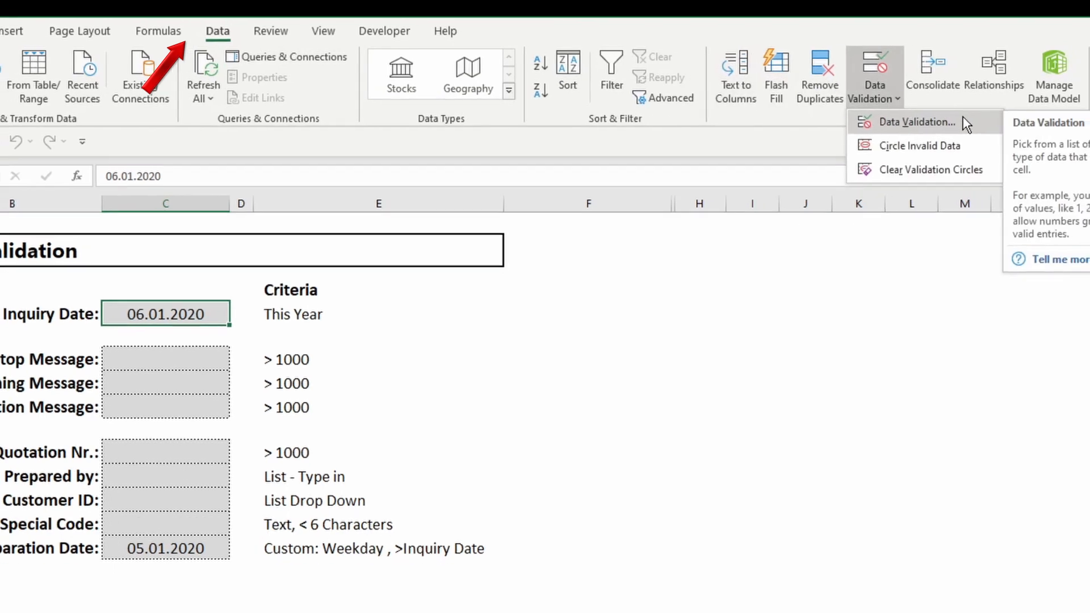
{"action": "left_click", "coordinate": [967, 118]}
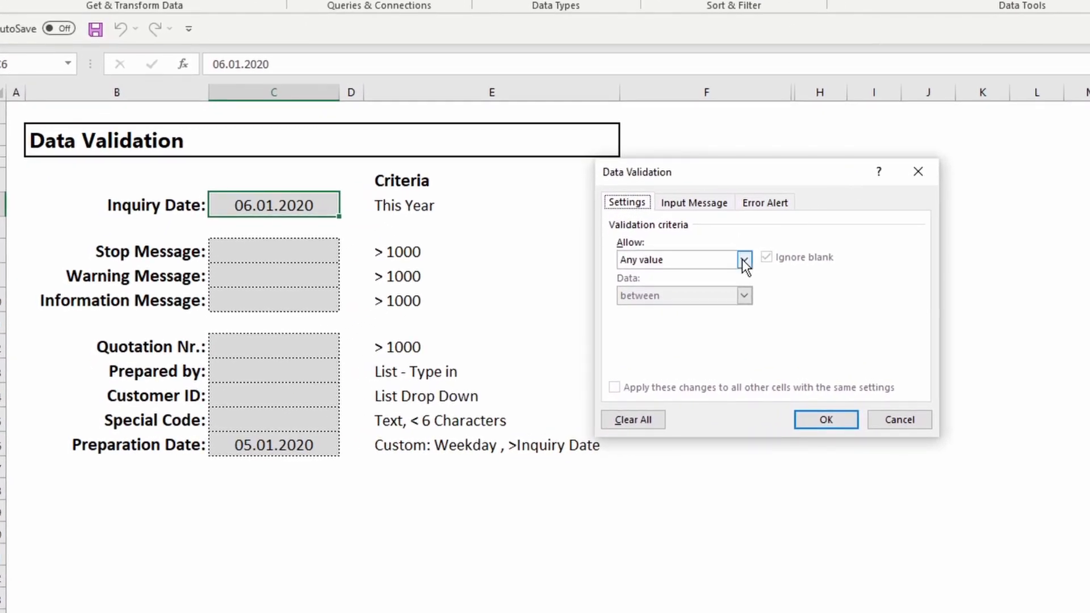
{"action": "left_click", "coordinate": [743, 260]}
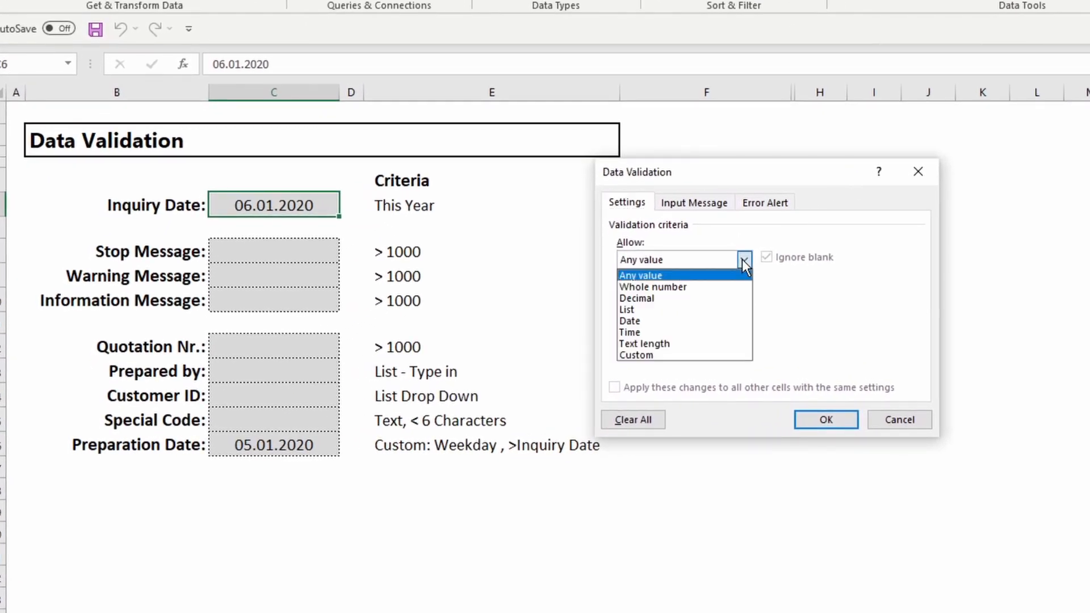
{"action": "left_click", "coordinate": [718, 322]}
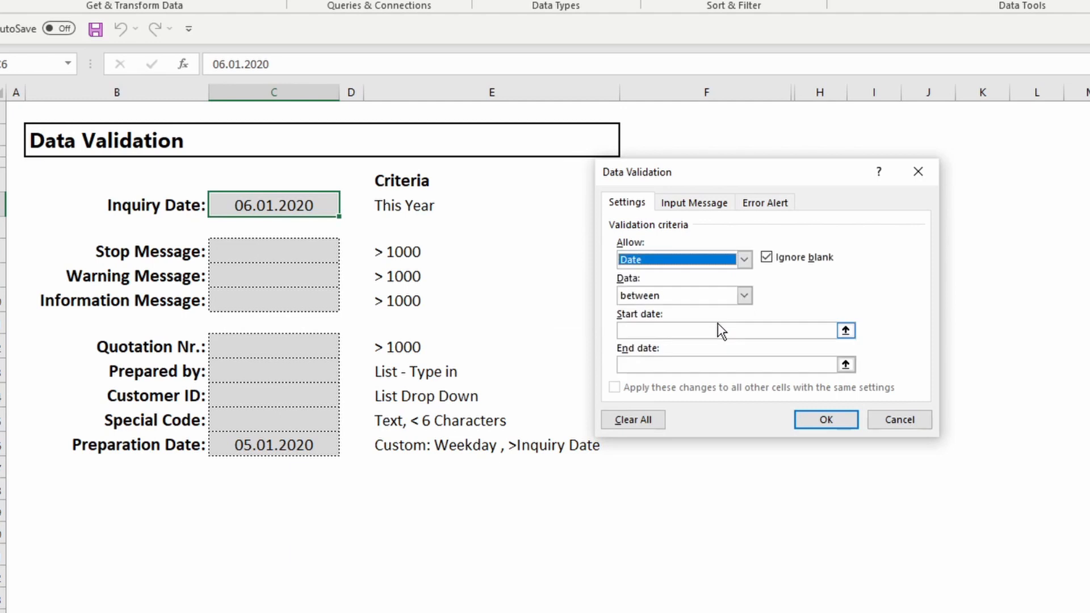
{"action": "left_click", "coordinate": [745, 296]}
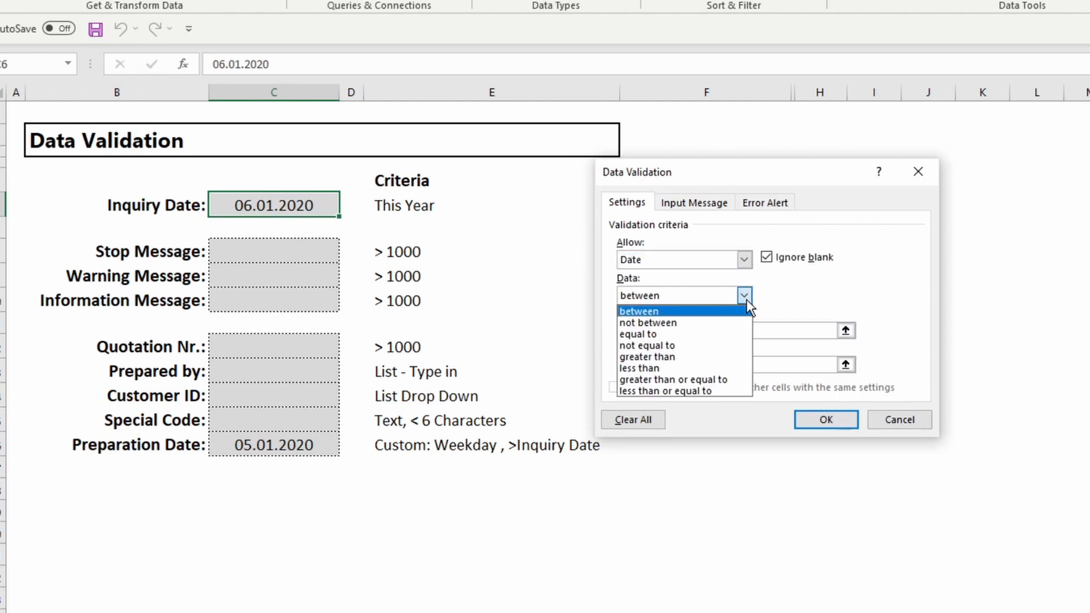
{"action": "left_click", "coordinate": [747, 299]}
- Limit the Inquiry Date rule to start date 1.1.2021 and end date 31.12.2021, and apply it
{"action": "left_click", "coordinate": [738, 331]}
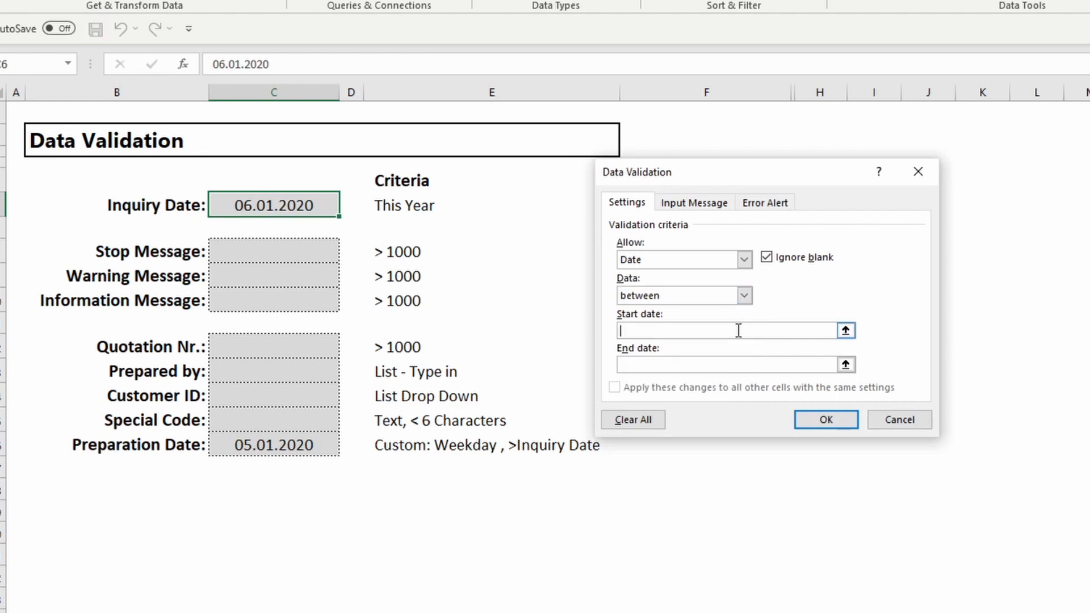
{"action": "type", "text": "1.1.2021"}
{"action": "key", "text": "Tab"}
{"action": "type", "text": "11.12.2021"}
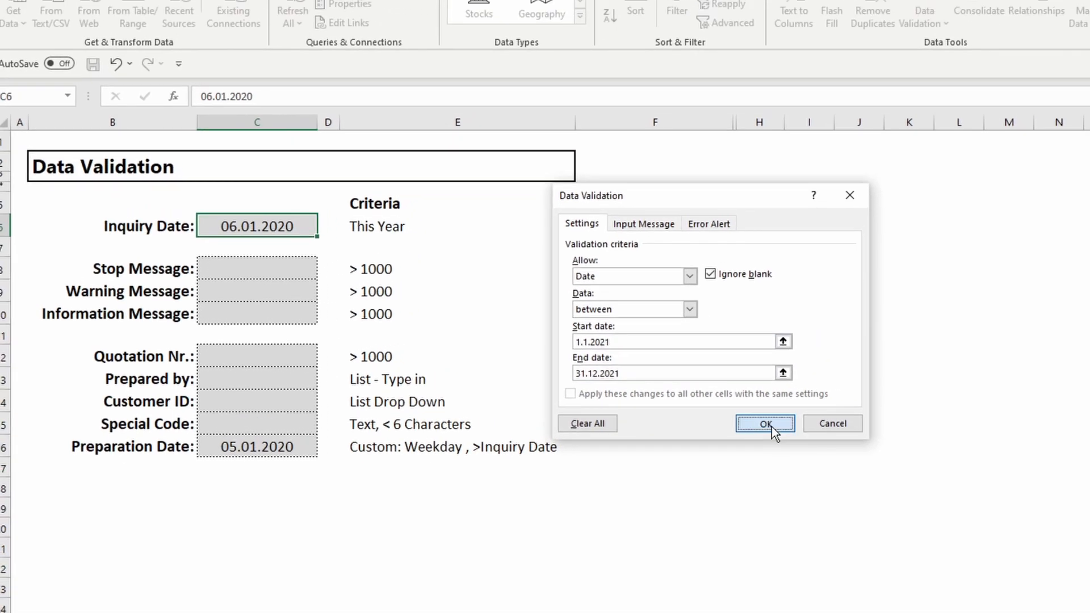
{"action": "left_click", "coordinate": [827, 419]}
{"action": "left_click", "coordinate": [603, 343]}
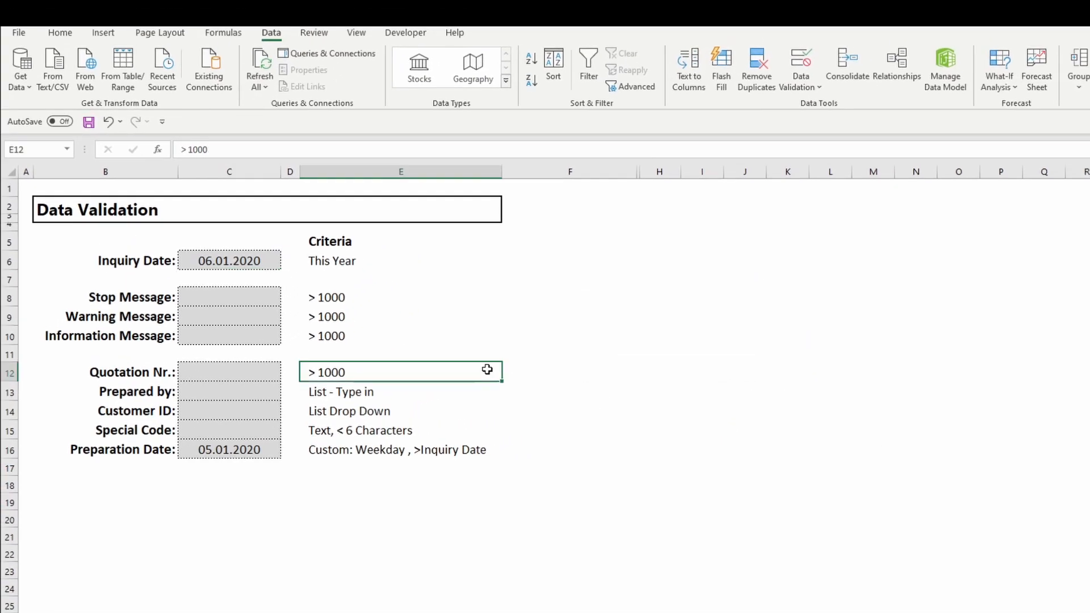
- Test the Inquiry Date rule by entering 6.1.2020, and replace the entry with 6.1.2021
{"action": "left_click", "coordinate": [297, 201]}
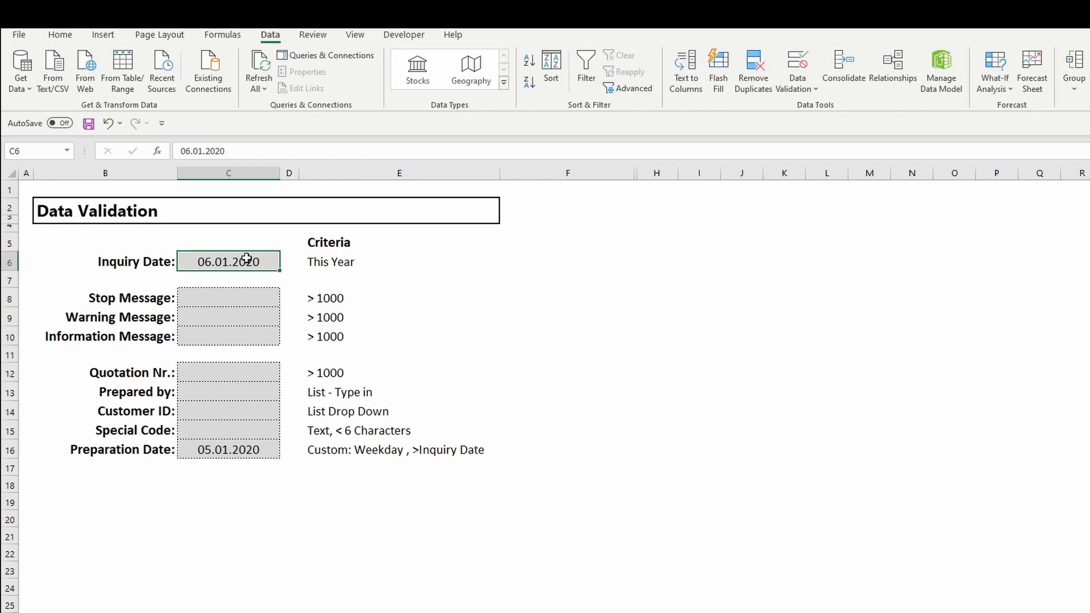
{"action": "type", "text": "6.1.2020"}
{"action": "key", "text": "Return"}
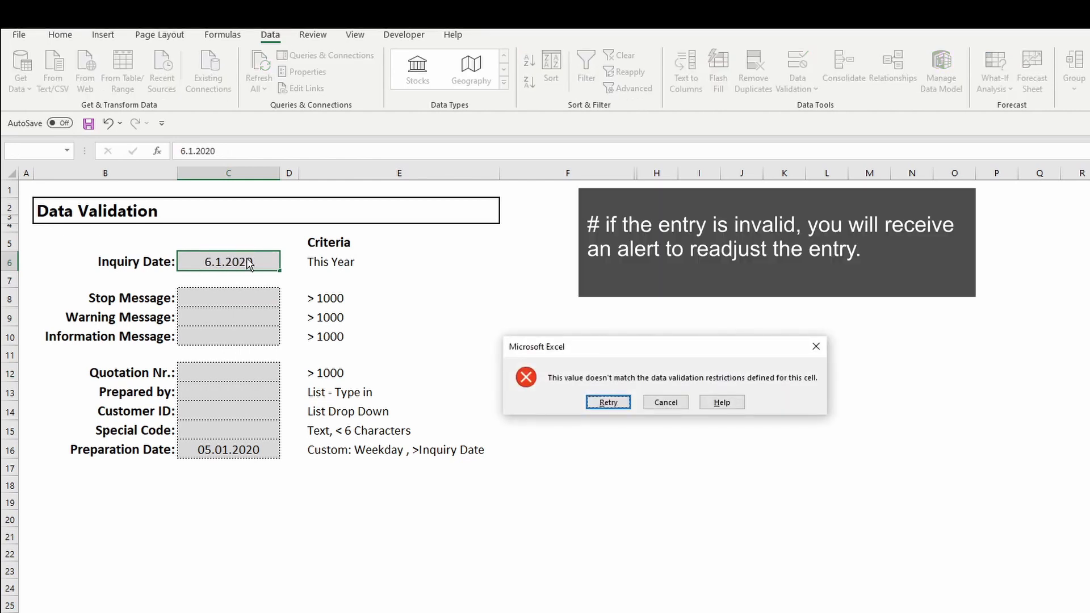
{"action": "key", "text": "Return"}
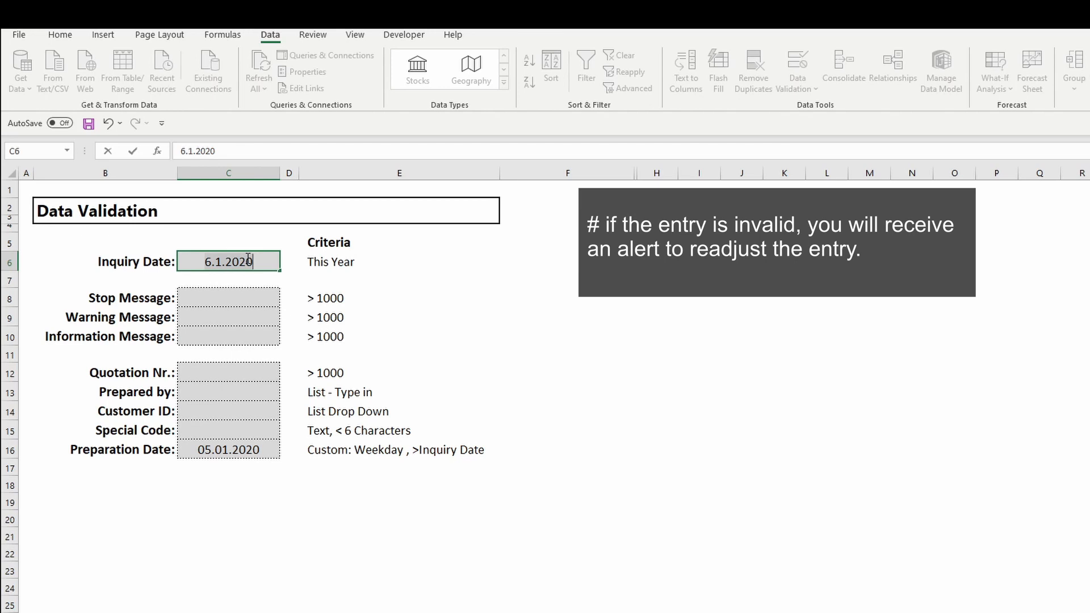
{"action": "type", "text": "6.1.2021"}
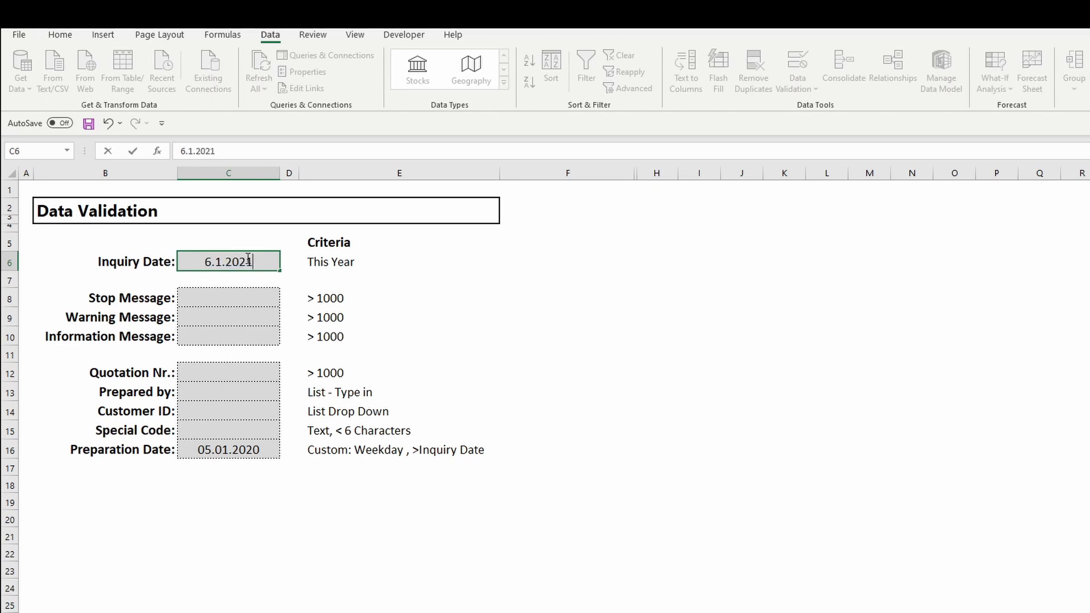
{"action": "key", "text": "Return"}
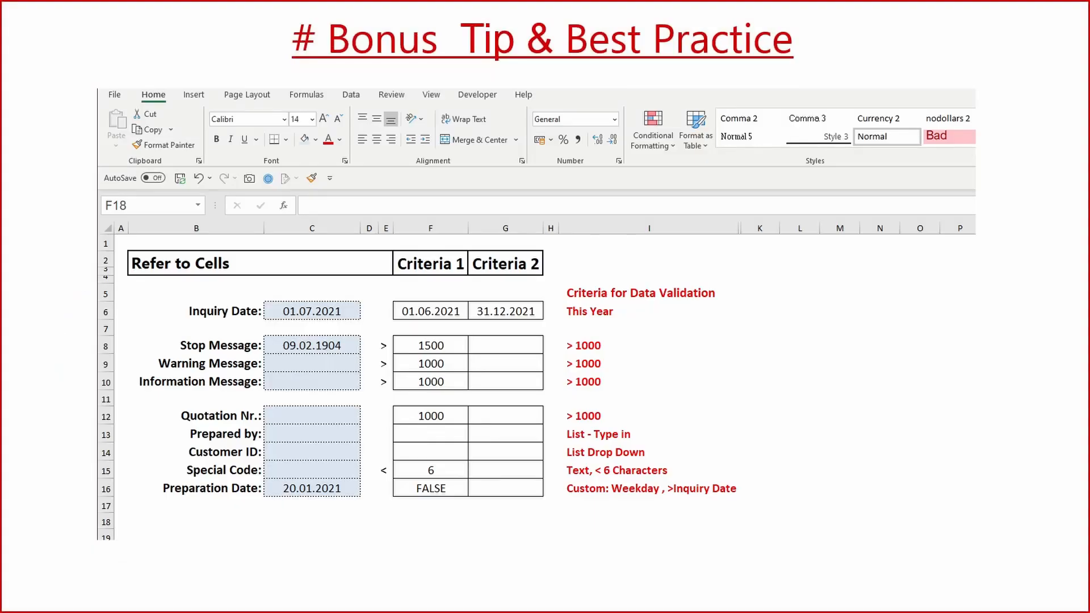
- Use Go To Special to select all cells with data validation on the Refer to Cells sheet
{"action": "key", "text": "F5"}
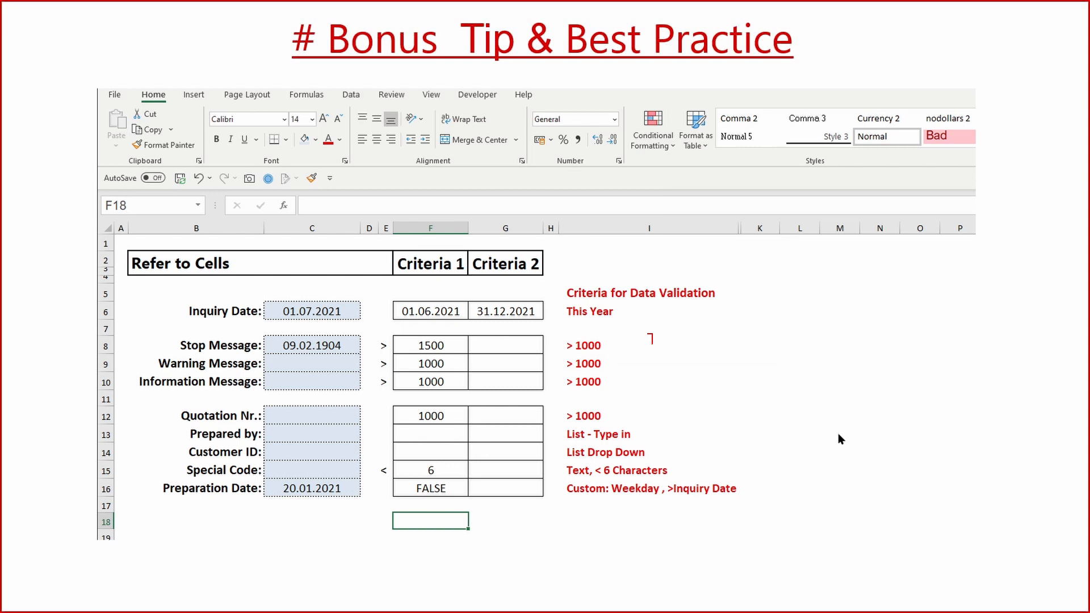
{"action": "left_click", "coordinate": [629, 343]}
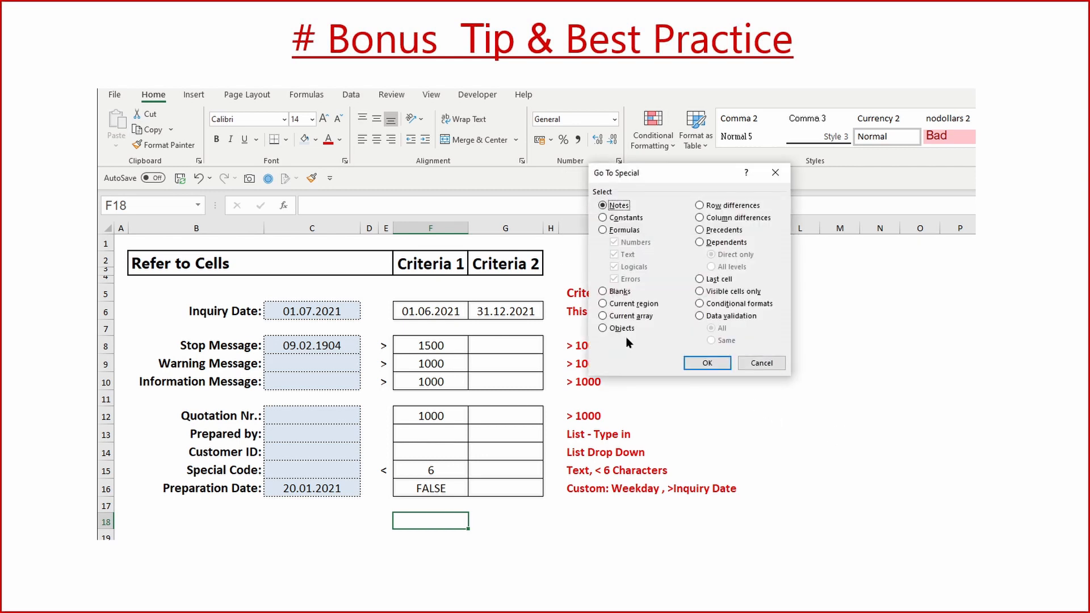
{"action": "left_click", "coordinate": [700, 315]}
{"action": "left_click", "coordinate": [692, 365]}
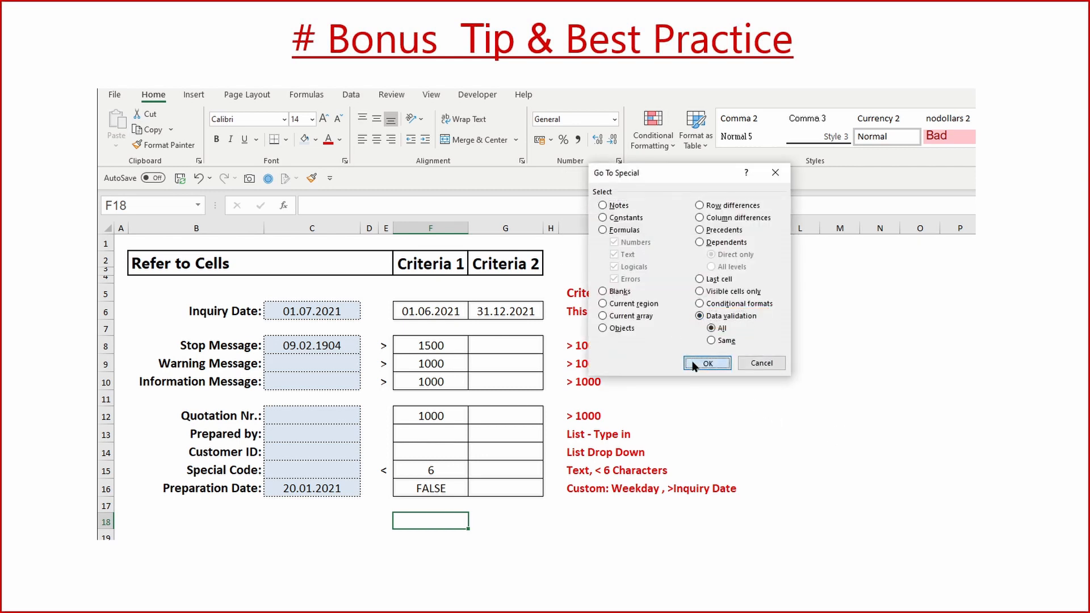
- Find the cells with data validation through Go To Special and highlight them with a light green fill
{"action": "left_click", "coordinate": [622, 330]}
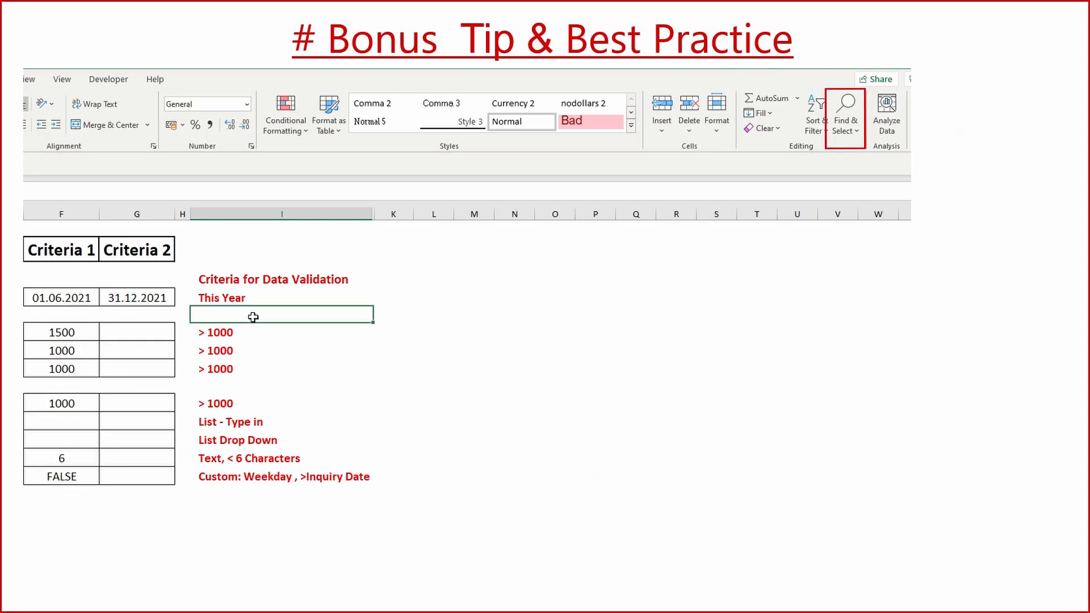
{"action": "left_click", "coordinate": [846, 114]}
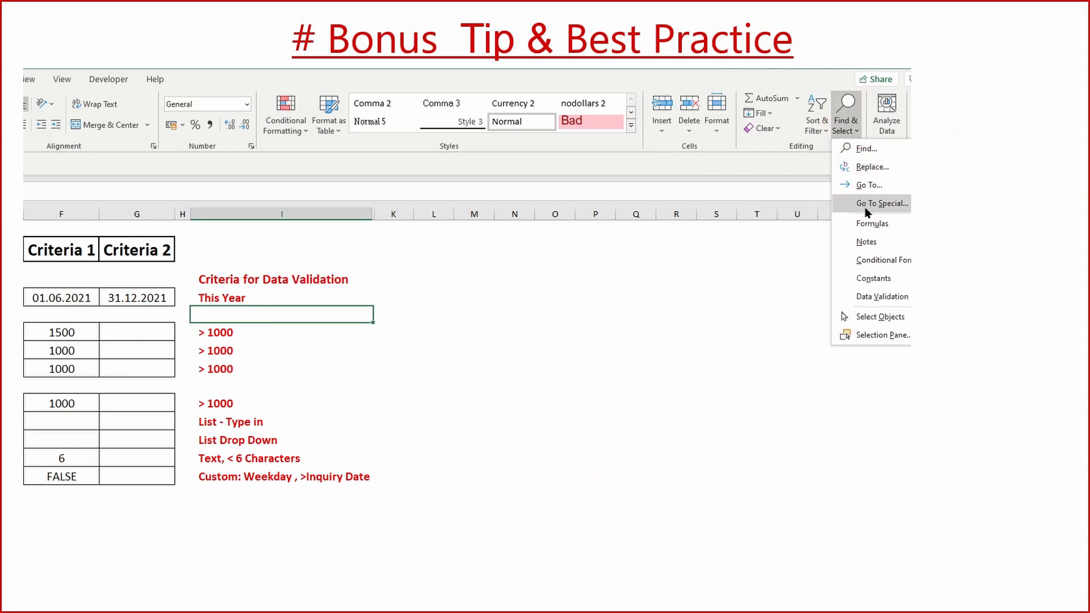
{"action": "left_click", "coordinate": [882, 203]}
{"action": "left_click", "coordinate": [335, 302]}
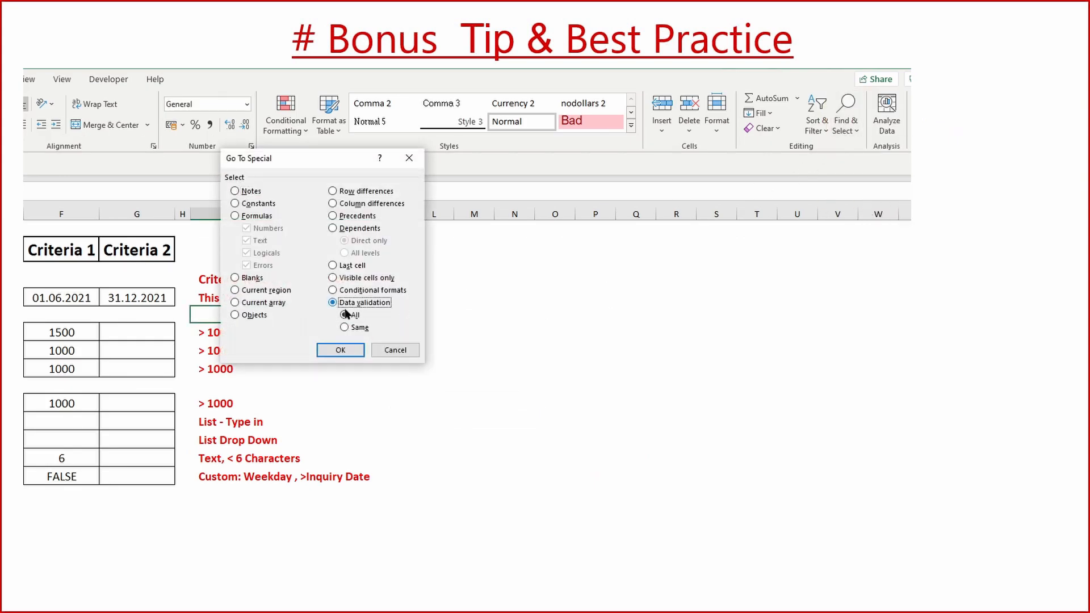
{"action": "left_click", "coordinate": [391, 350]}
{"action": "left_click", "coordinate": [253, 135]}
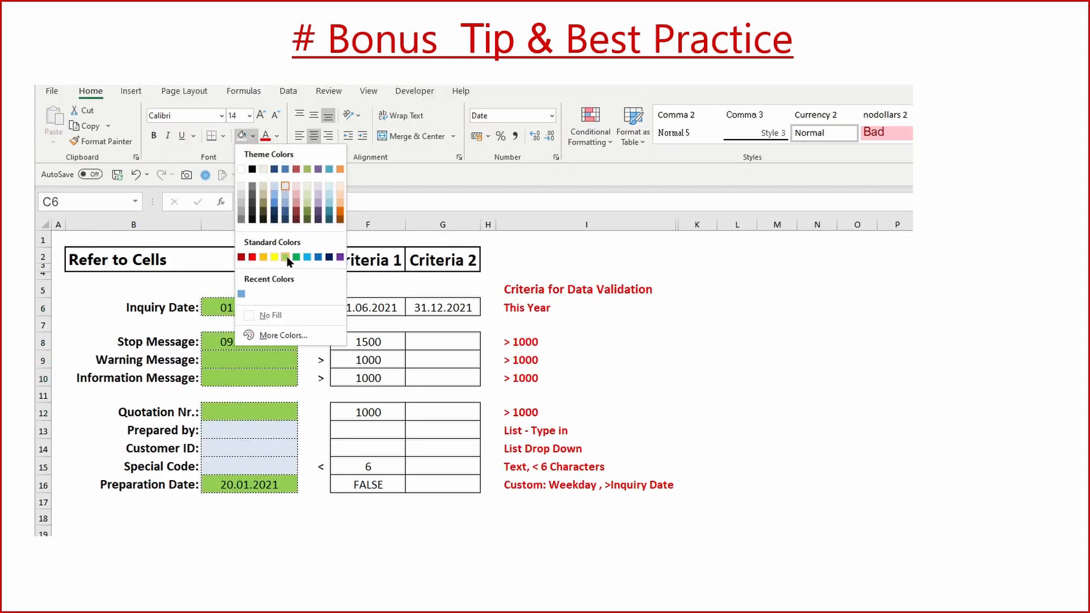
{"action": "left_click", "coordinate": [242, 202]}
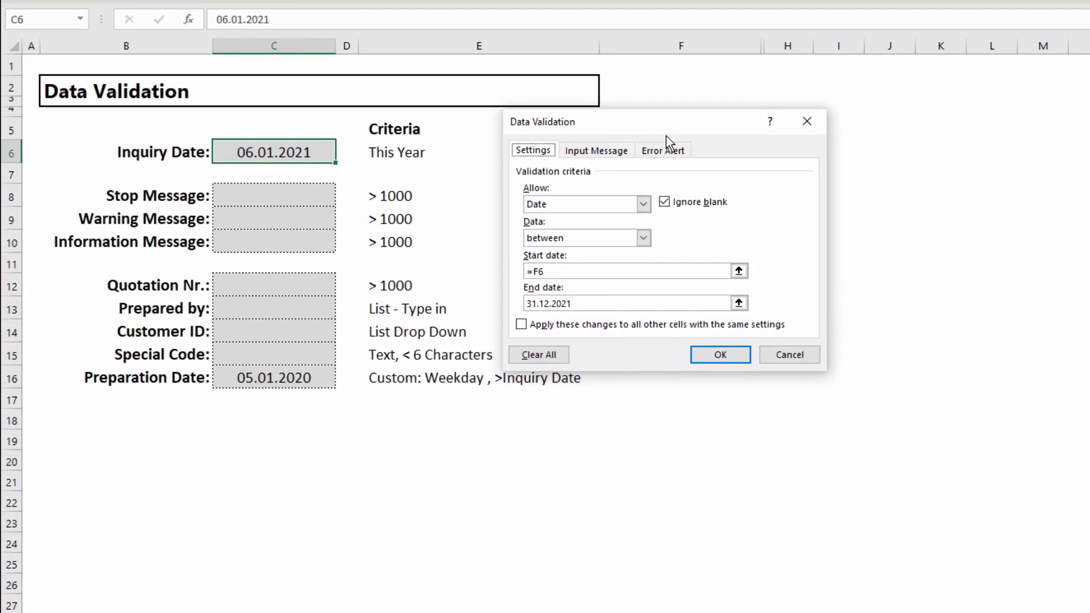
- Add an input message to the Inquiry Date cell's validation with the title "My Title" and the text "Date Witin 2021"
{"action": "left_click", "coordinate": [615, 151]}
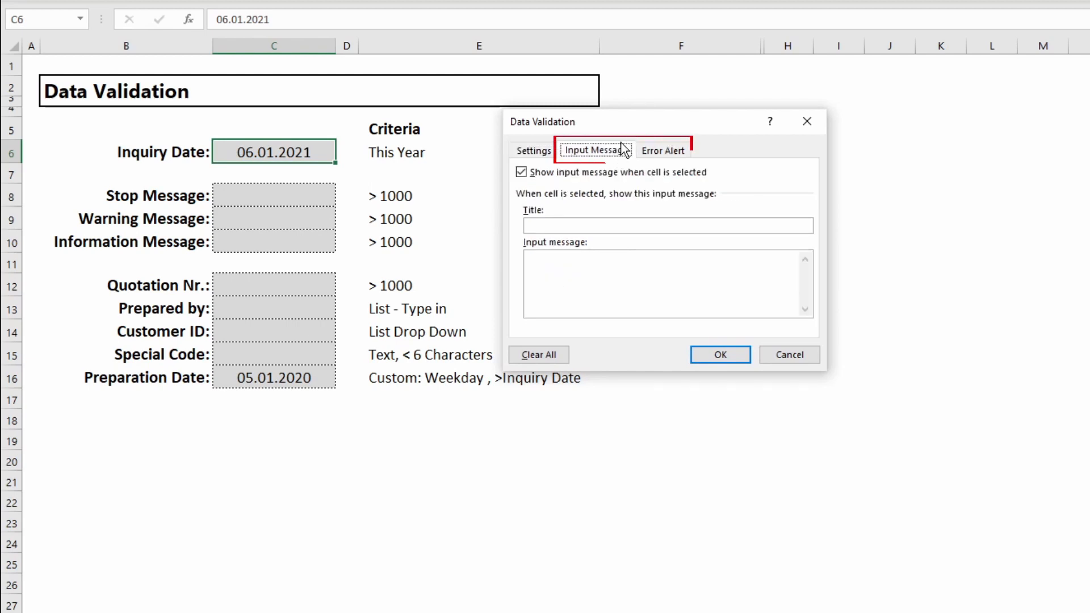
{"action": "left_click", "coordinate": [614, 225]}
{"action": "type", "text": "M"}
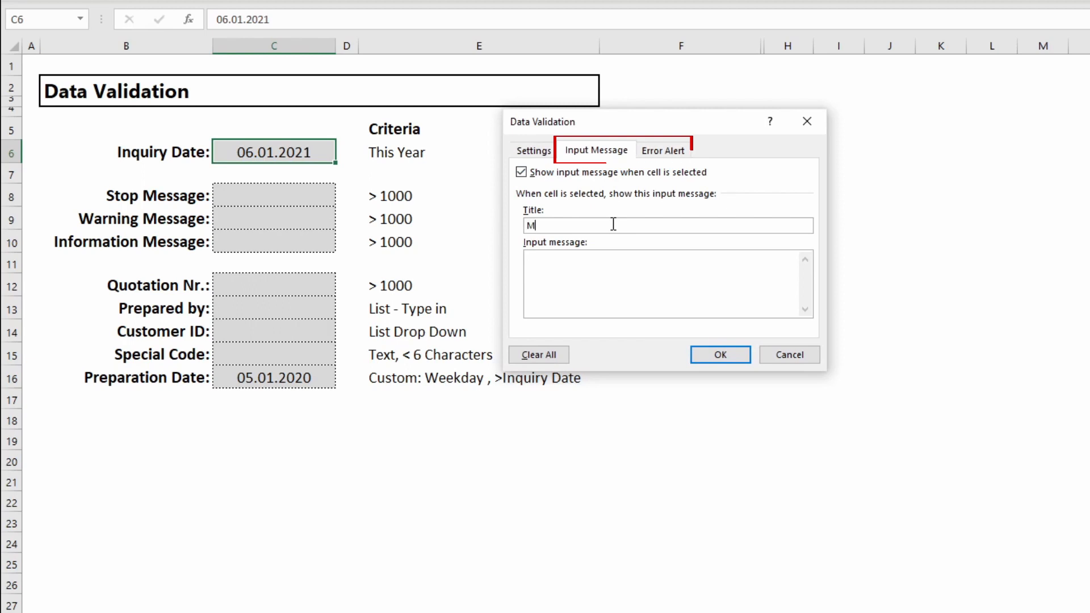
{"action": "type", "text": "y Title"}
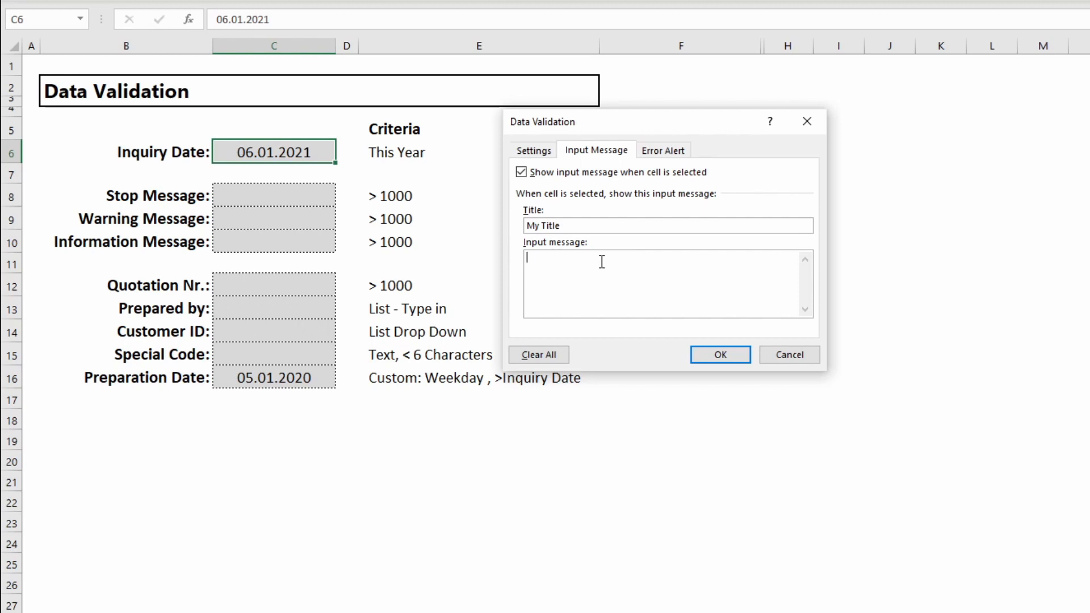
{"action": "type", "text": "Date Witin 2021"}
{"action": "left_click", "coordinate": [726, 355]}
{"action": "left_click", "coordinate": [681, 306]}
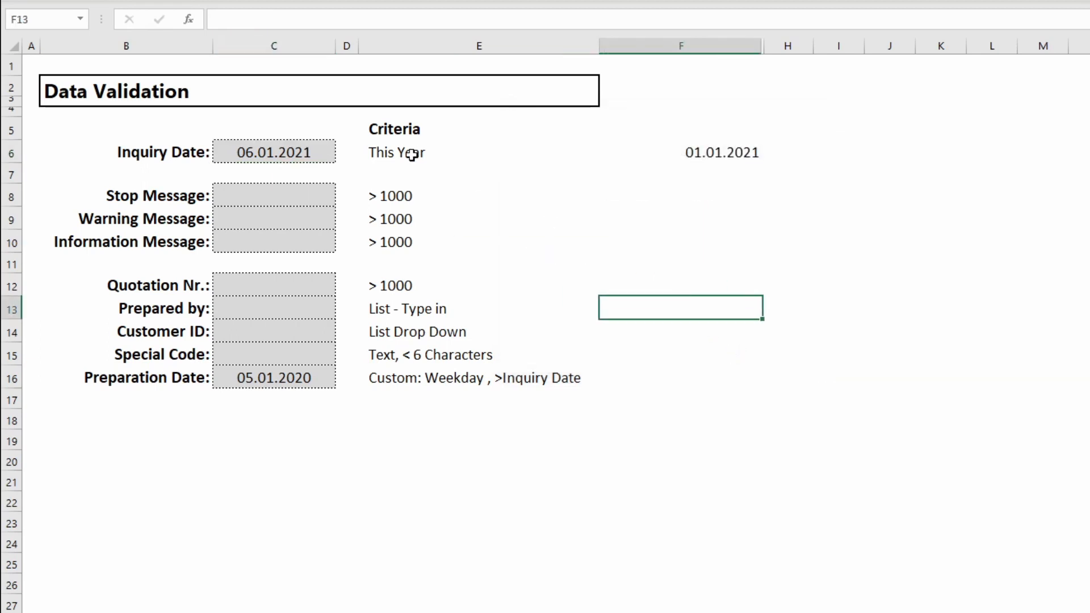
- Check the input message shown for the Inquiry Date cell by selecting and leaving the cell
{"action": "left_click", "coordinate": [314, 151]}
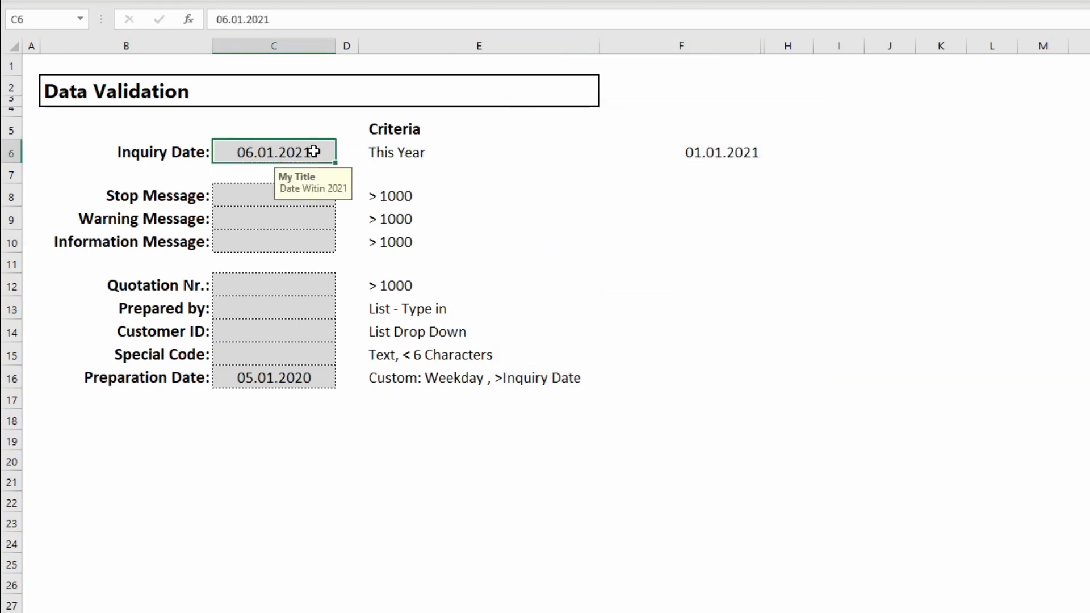
{"action": "left_click", "coordinate": [400, 163]}
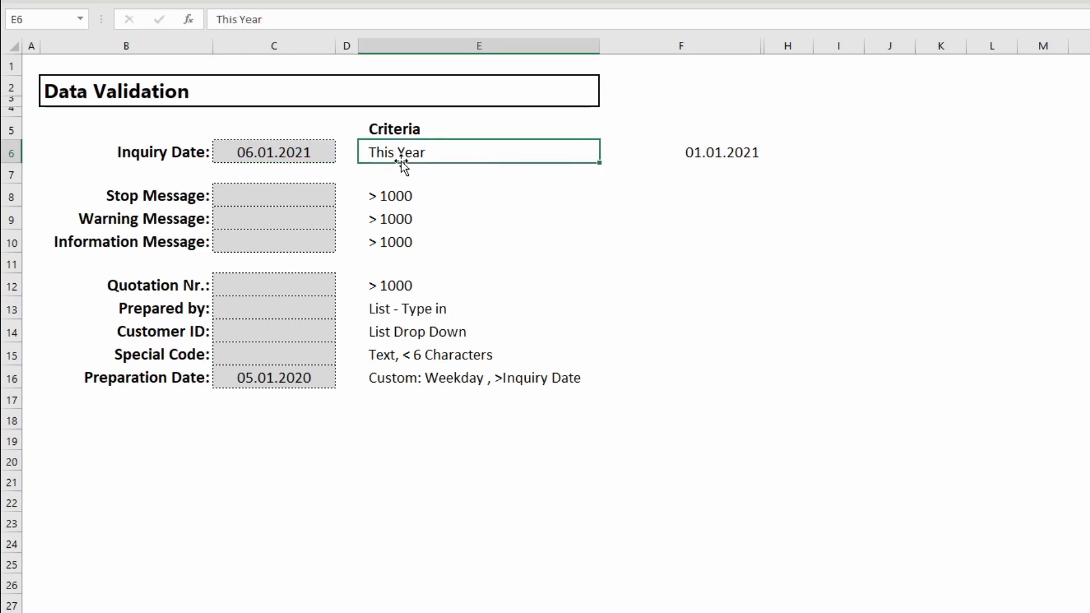
{"action": "left_click", "coordinate": [329, 154]}
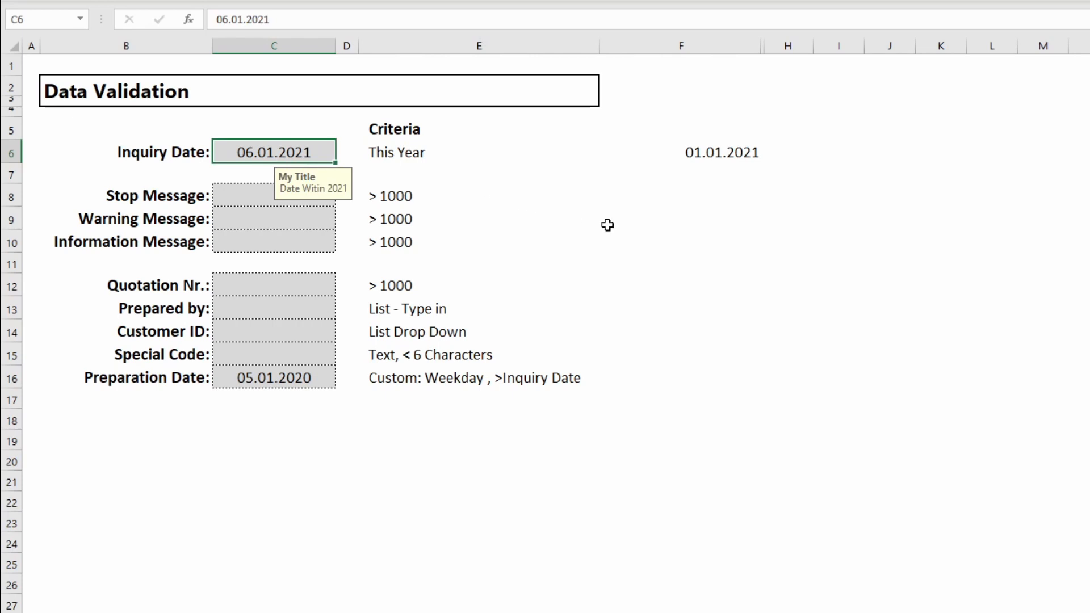
- Examine the input message and error alert style options in the validation settings for the Stop, Warning and Information Message cells
{"action": "left_click", "coordinate": [655, 208]}
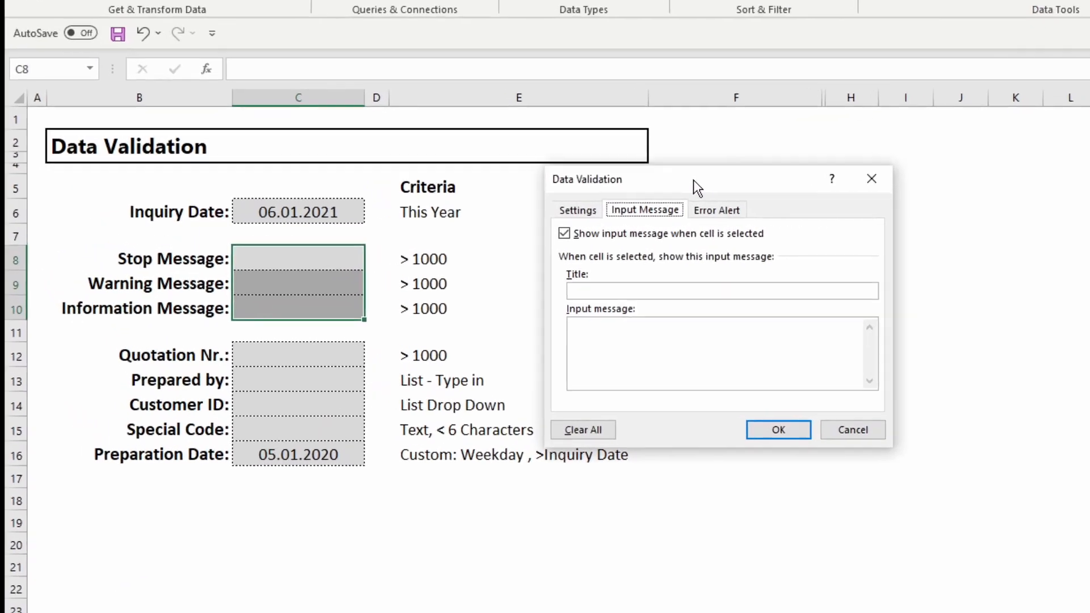
{"action": "left_click_drag", "start_coordinate": [498, 194], "coordinate": [533, 194]}
{"action": "left_click_drag", "start_coordinate": [775, 182], "coordinate": [743, 172]}
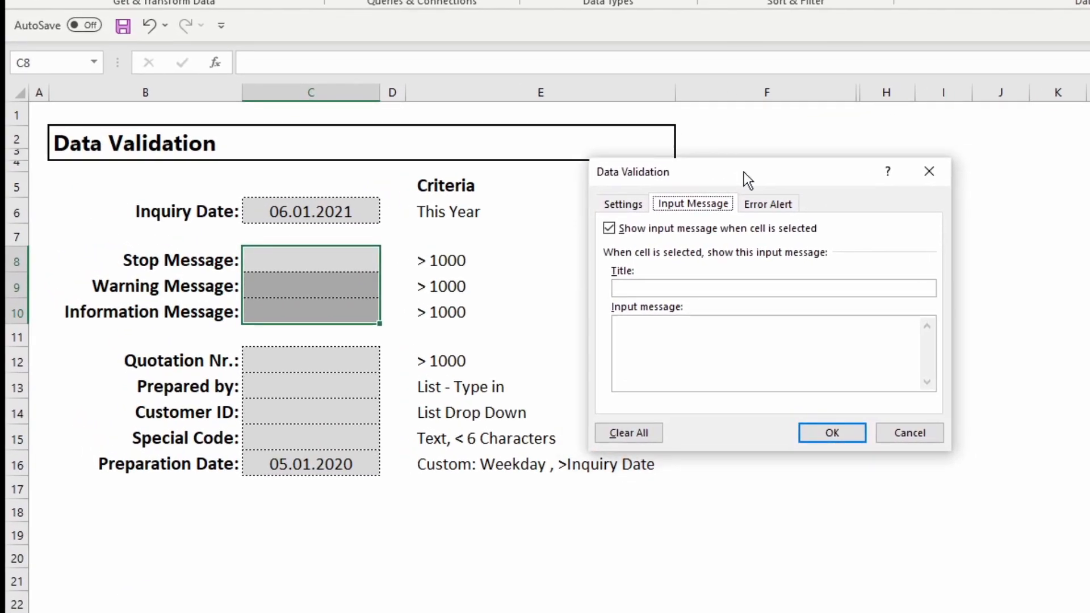
{"action": "left_click", "coordinate": [768, 207]}
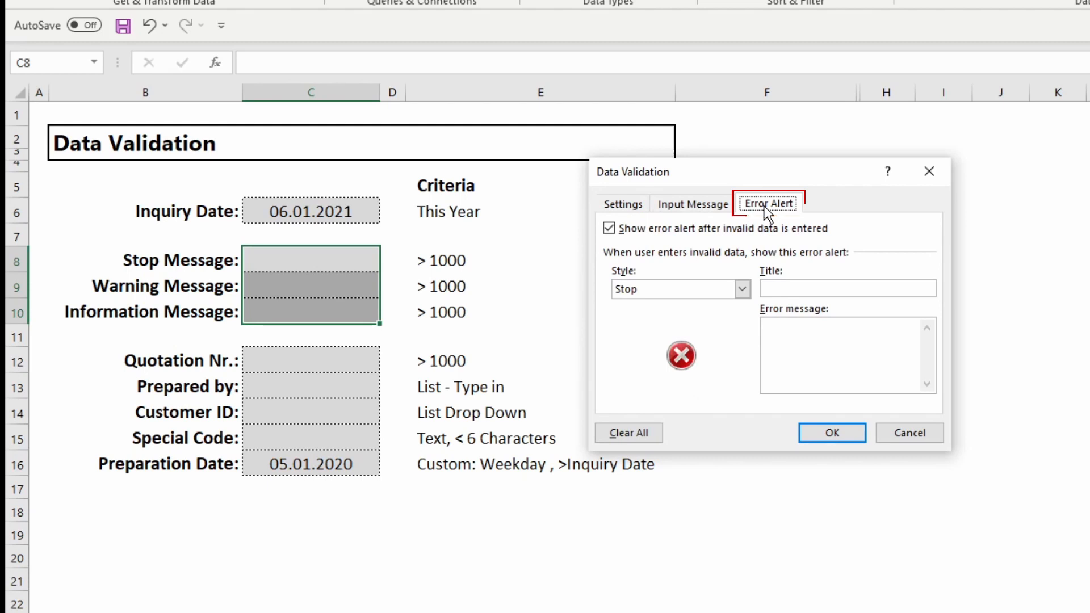
{"action": "left_click", "coordinate": [742, 289]}
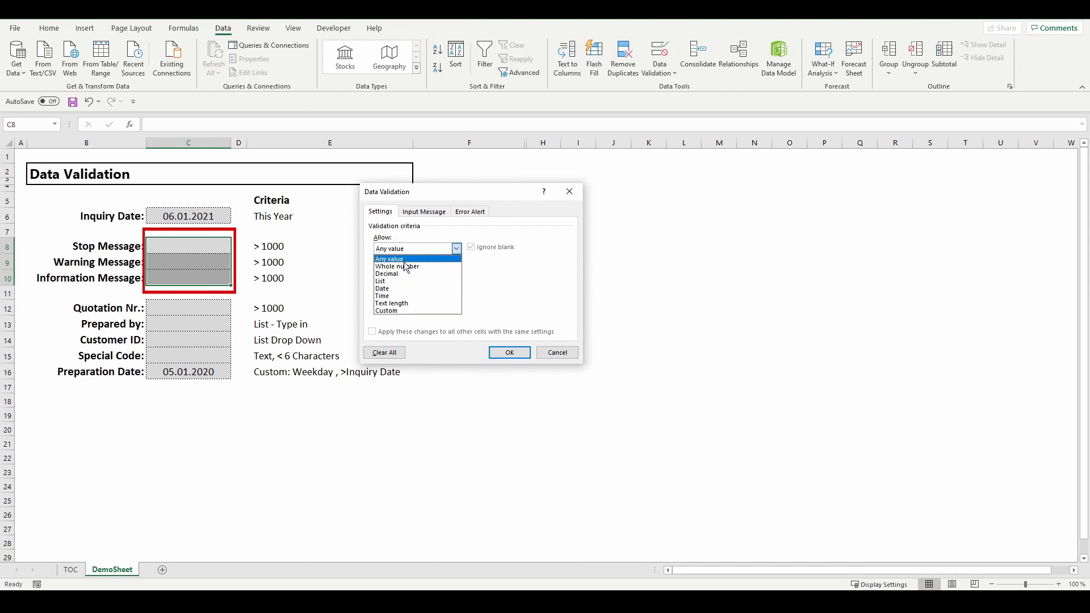
- Restrict the Stop, Warning and Information Message cells to whole numbers greater than 1000, with the error message "Must be above 1000"
{"action": "left_click", "coordinate": [407, 266]}
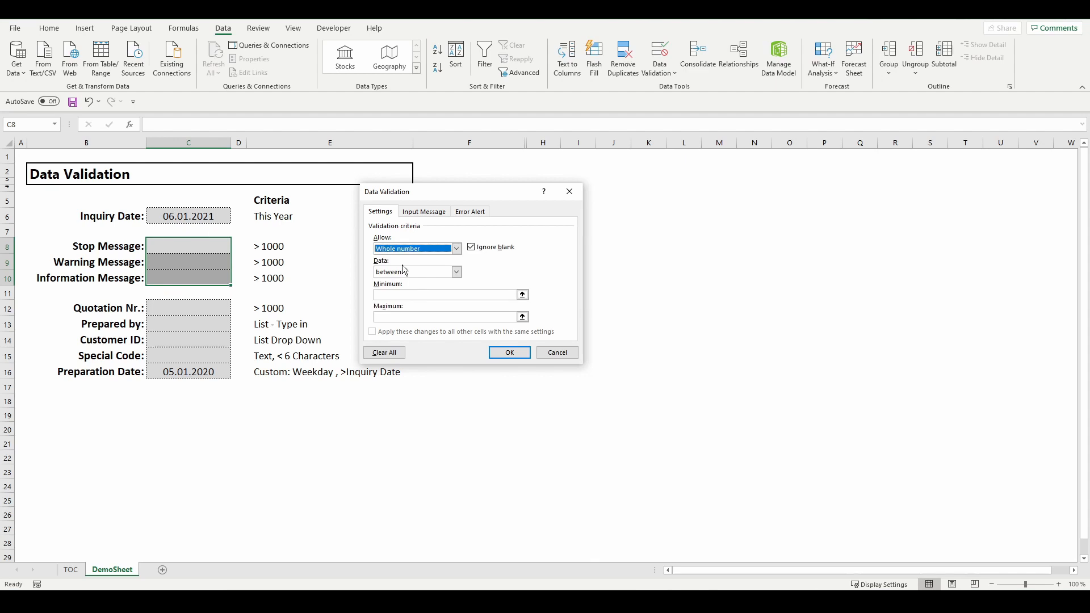
{"action": "left_click", "coordinate": [409, 272]}
{"action": "left_click", "coordinate": [395, 311]}
{"action": "left_click", "coordinate": [392, 295]}
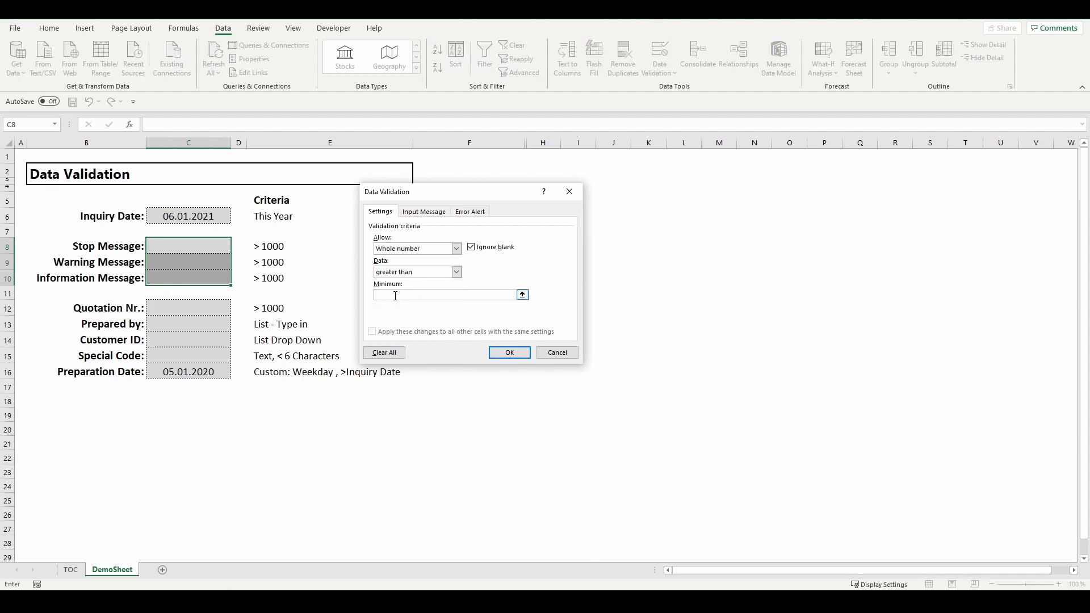
{"action": "type", "text": "1000"}
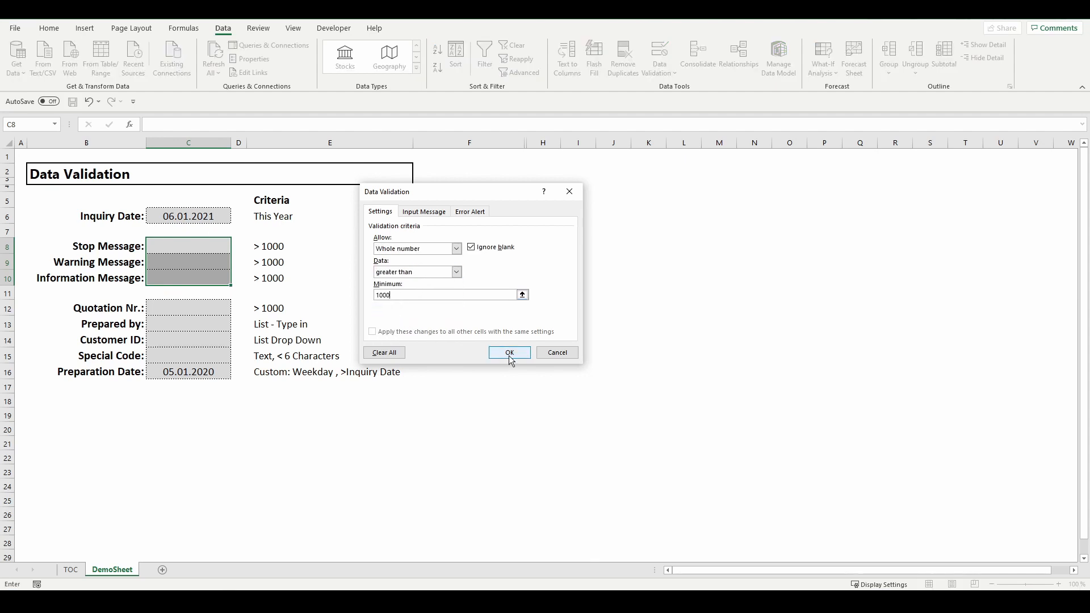
{"action": "left_click", "coordinate": [509, 352]}
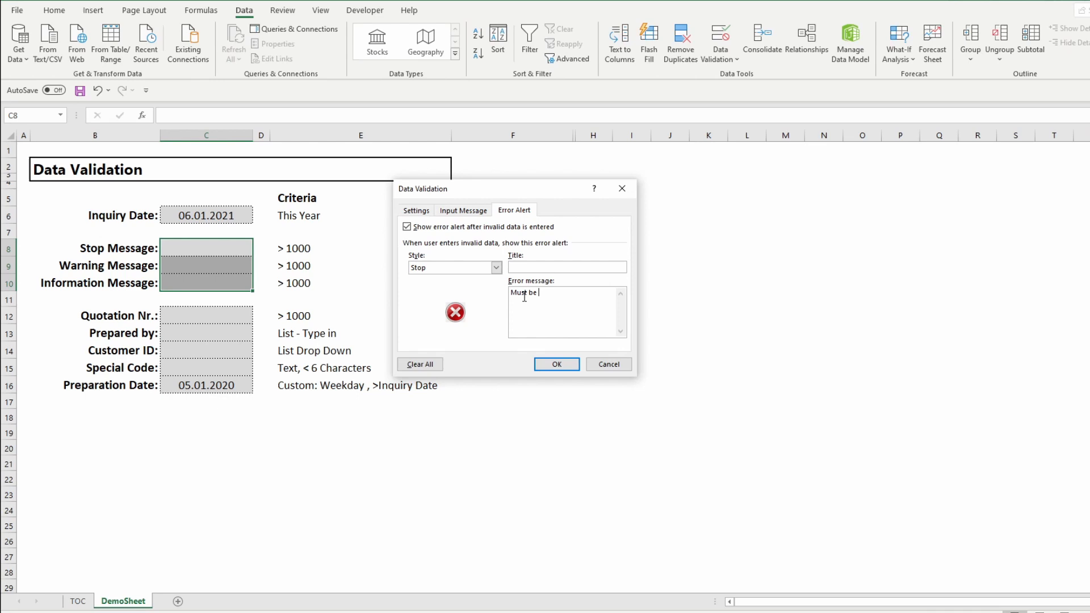
{"action": "type", "text": "above 1000"}
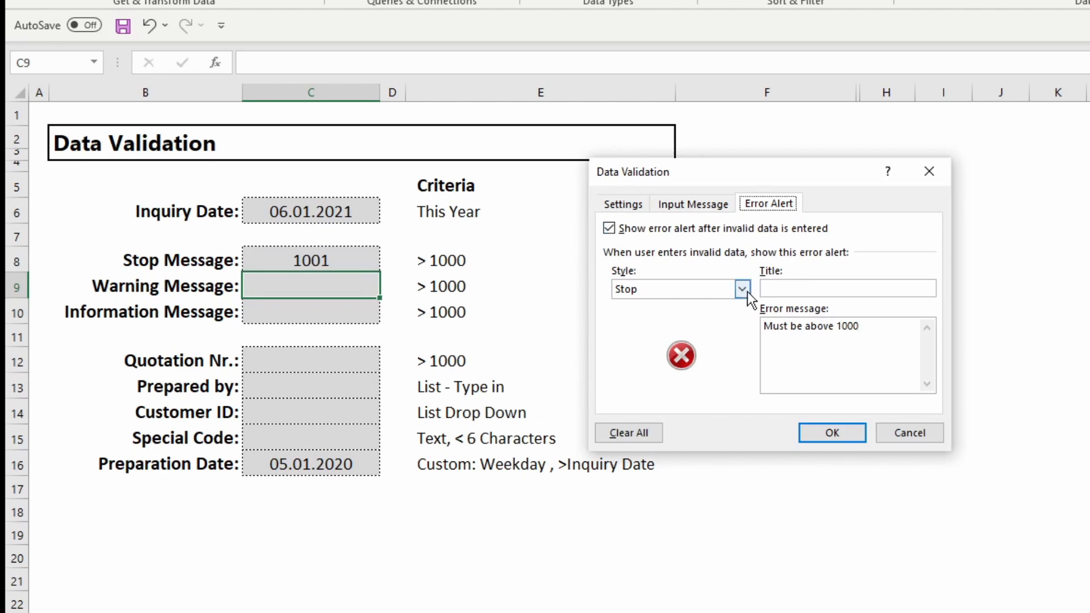
- Change the Warning Message cell's error alert to the Warning style with the message "Should be above 1000"
{"action": "left_click", "coordinate": [744, 290]}
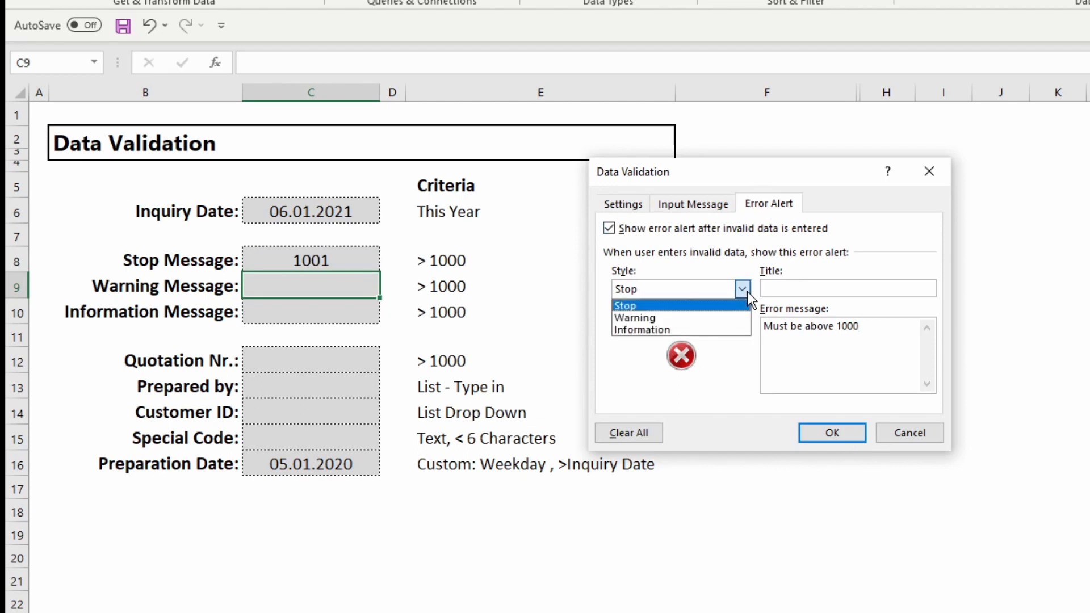
{"action": "left_click", "coordinate": [735, 318]}
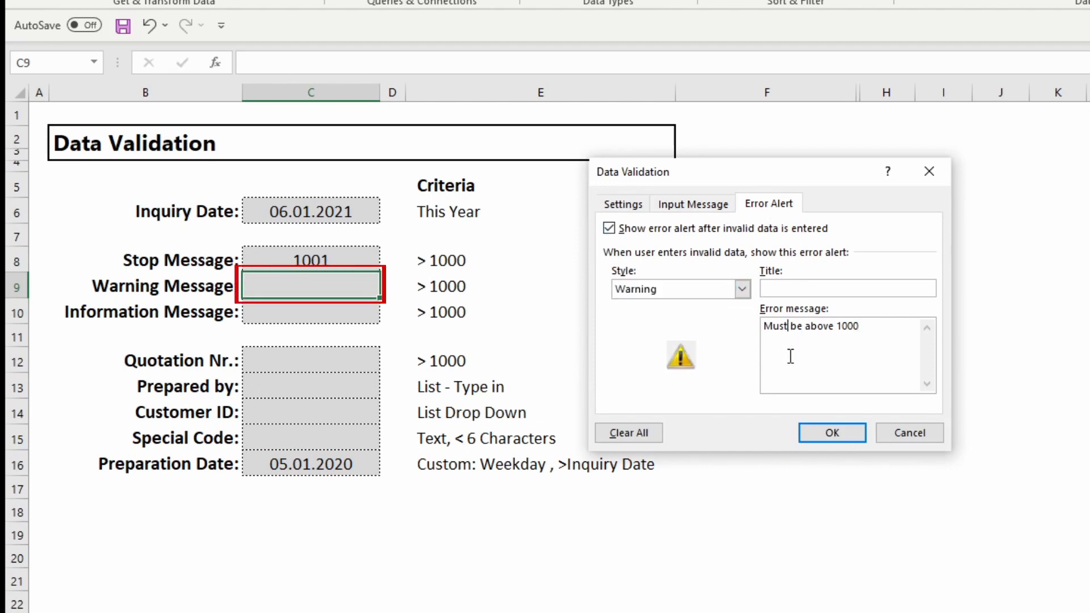
{"action": "key", "text": "BackSpace"}
{"action": "key", "text": "BackSpace"}
{"action": "key", "text": "BackSpace"}
{"action": "key", "text": "BackSpace"}
{"action": "type", "text": "Should be"}
{"action": "key", "text": "BackSpace"}
{"action": "key", "text": "BackSpace"}
{"action": "key", "text": "BackSpace"}
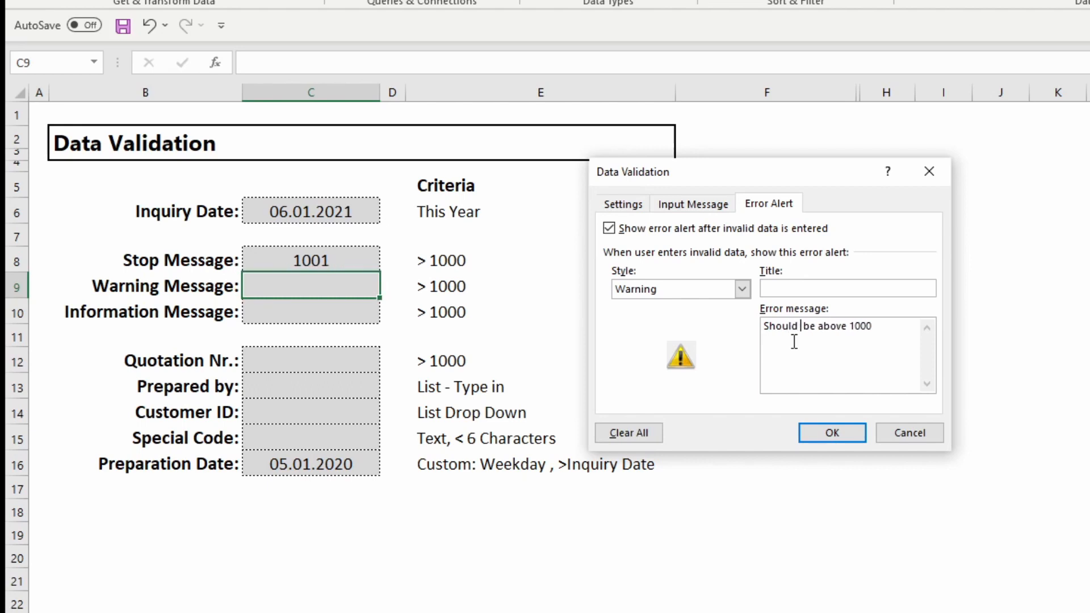
{"action": "left_click", "coordinate": [857, 433]}
- Enter 900 in the Warning Message cell and accept the value despite the alert
{"action": "type", "text": "900"}
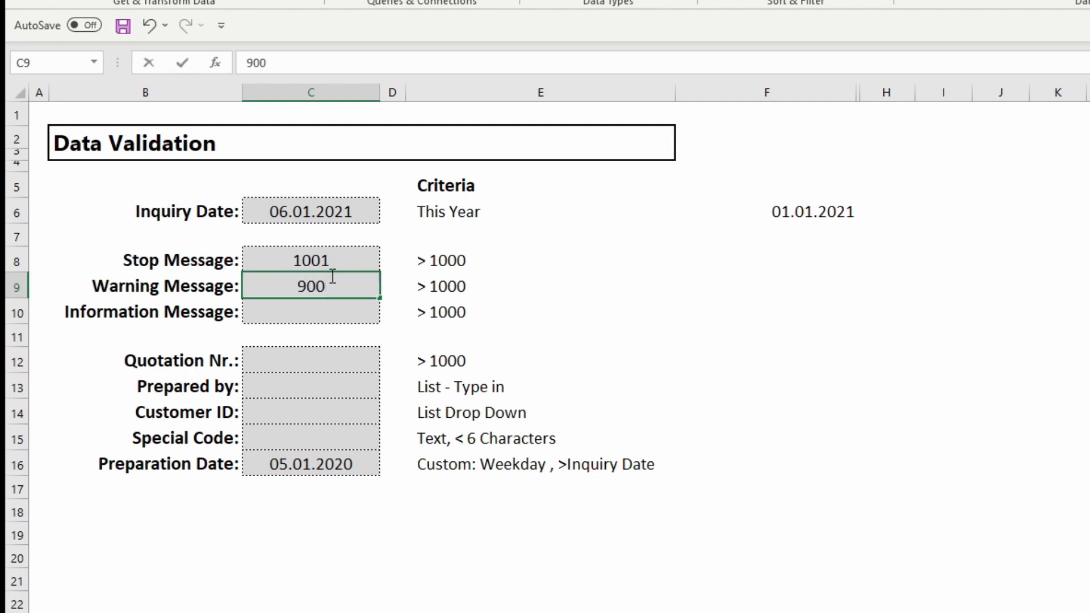
{"action": "key", "text": "Return"}
{"action": "left_click", "coordinate": [783, 405]}
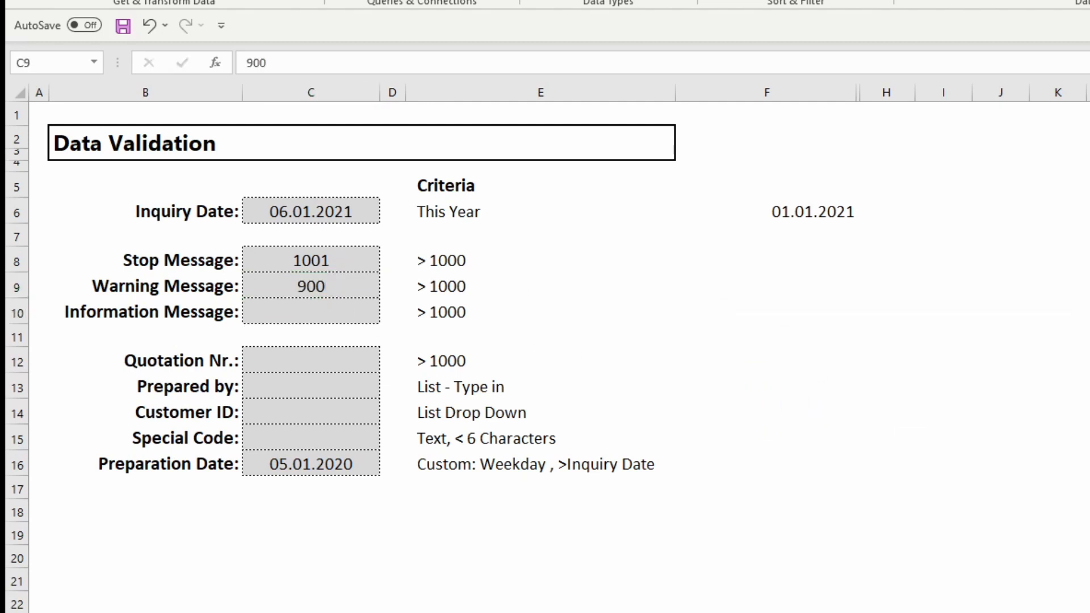
- Change the Information Message cell's error alert to the Information style with the message "Recommended above 1000"
{"action": "left_click", "coordinate": [302, 315]}
{"action": "left_click", "coordinate": [994, 1]}
{"action": "left_click", "coordinate": [742, 288]}
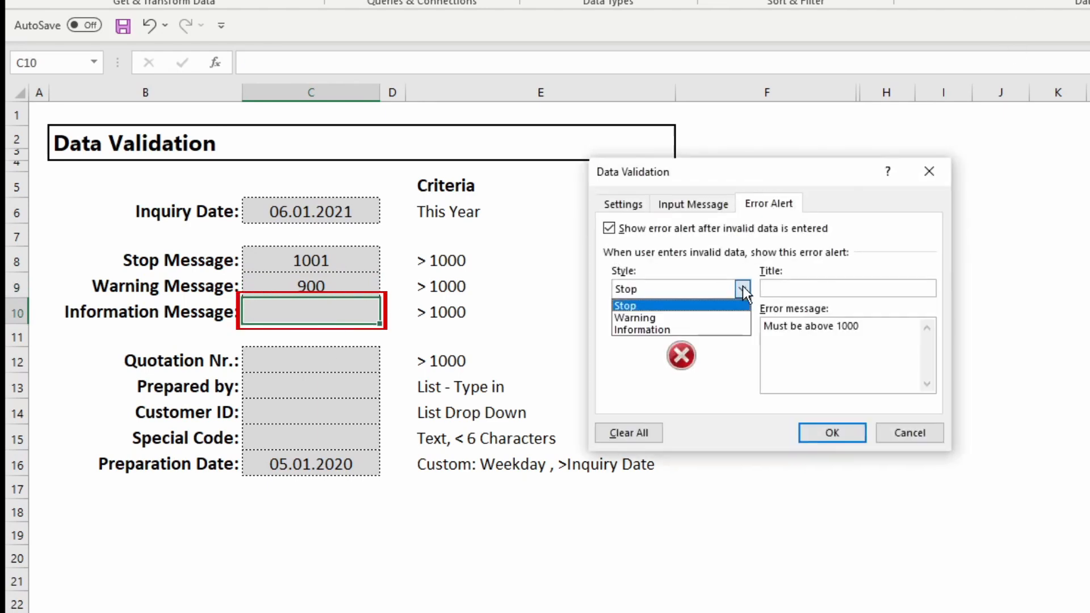
{"action": "left_click", "coordinate": [731, 330]}
{"action": "left_click", "coordinate": [797, 326]}
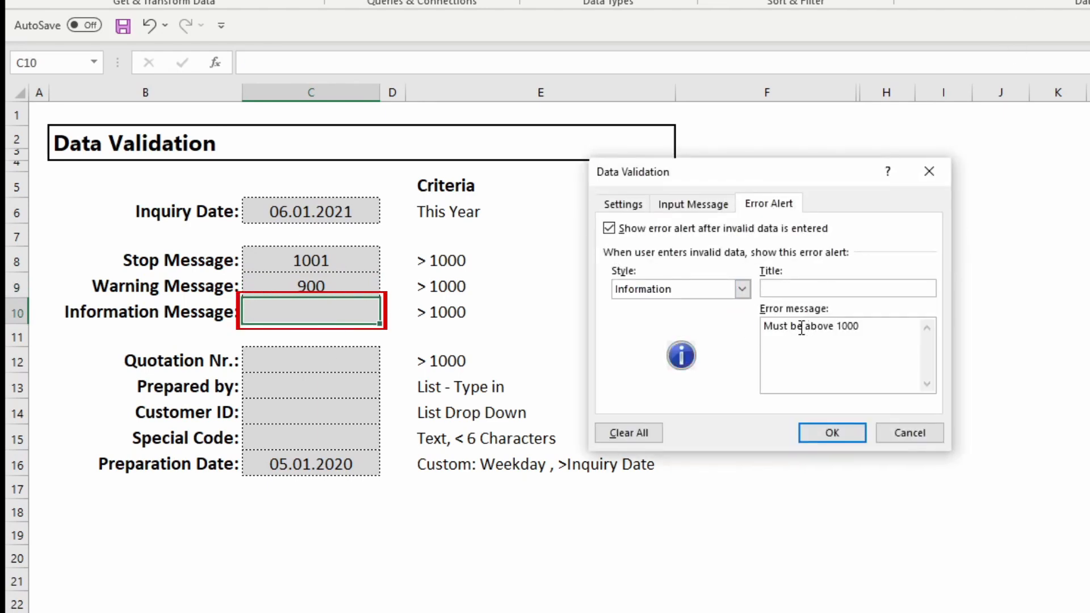
{"action": "key", "text": "BackSpace"}
{"action": "key", "text": "BackSpace"}
{"action": "key", "text": "BackSpace"}
{"action": "key", "text": "BackSpace"}
{"action": "key", "text": "BackSpace"}
{"action": "key", "text": "BackSpace"}
{"action": "type", "text": "<"}
{"action": "key", "text": "BackSpace"}
{"action": "type", "text": "Recommended"}
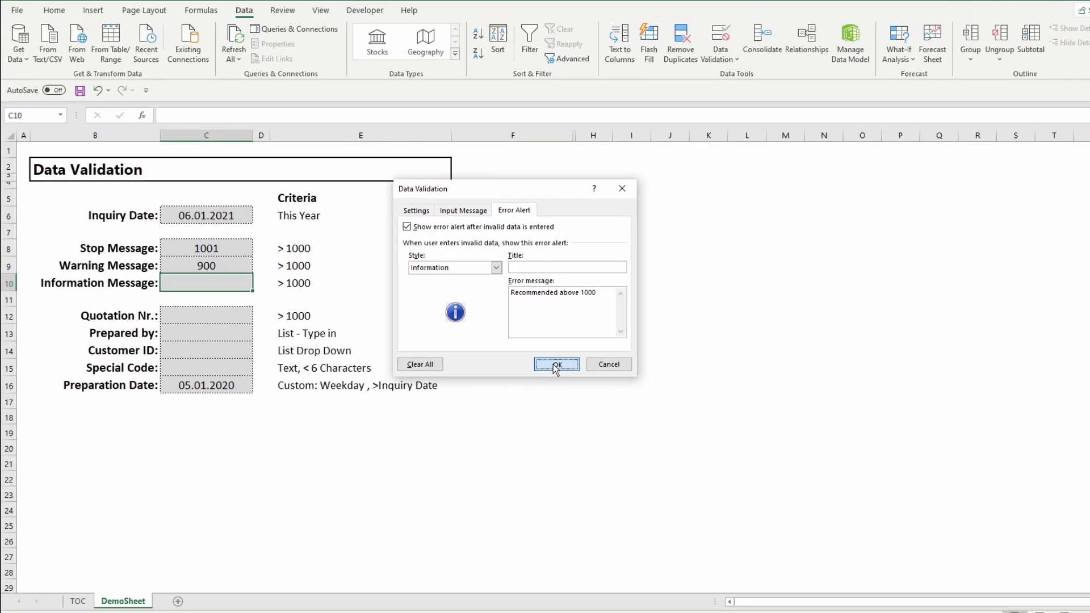
{"action": "left_click", "coordinate": [784, 420]}
- Enter 900 in the Information Message cell and accept the value despite the alert
{"action": "type", "text": "900"}
{"action": "key", "text": "Return"}
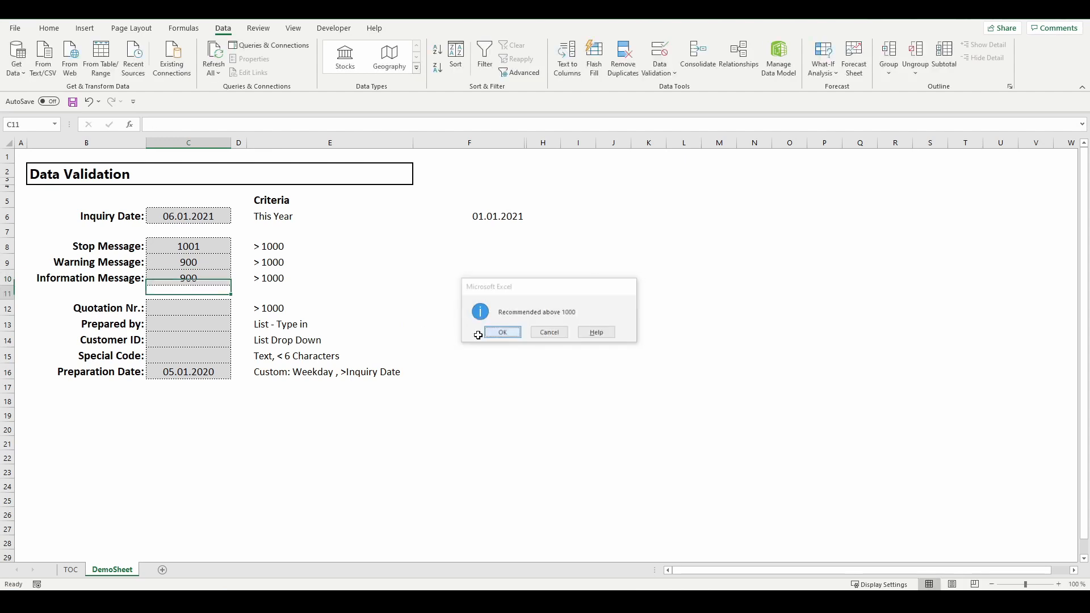
{"action": "left_click", "coordinate": [502, 333]}
{"action": "left_click", "coordinate": [329, 320]}
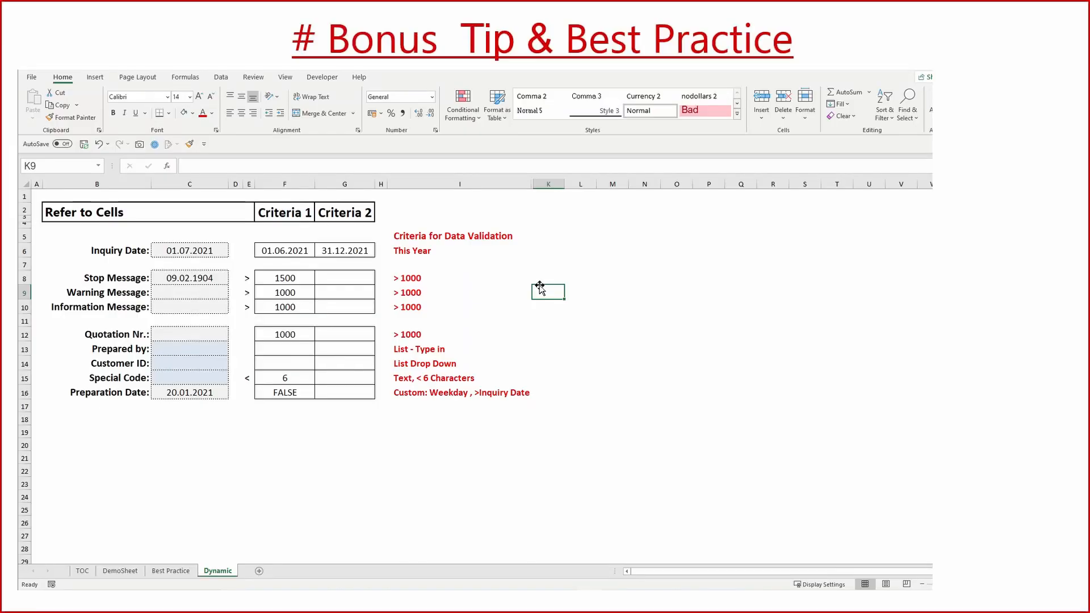
- Open the Best Practice sheet and look over the validation criteria listed in F5:F16
{"action": "left_click", "coordinate": [173, 571]}
{"action": "left_click_drag", "start_coordinate": [430, 236], "coordinate": [431, 393]}
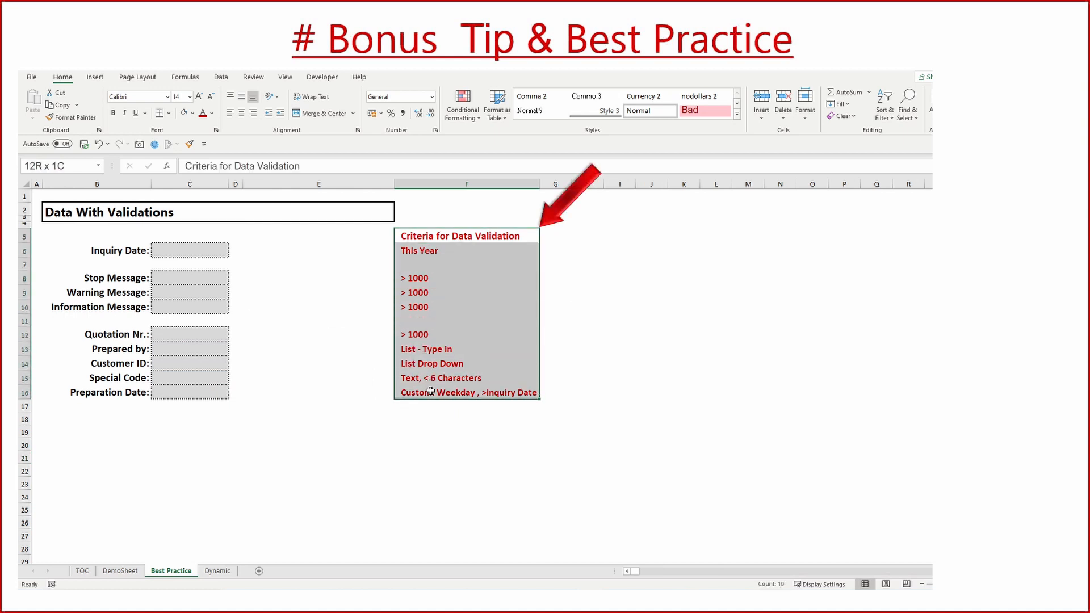
{"action": "left_click", "coordinate": [416, 457]}
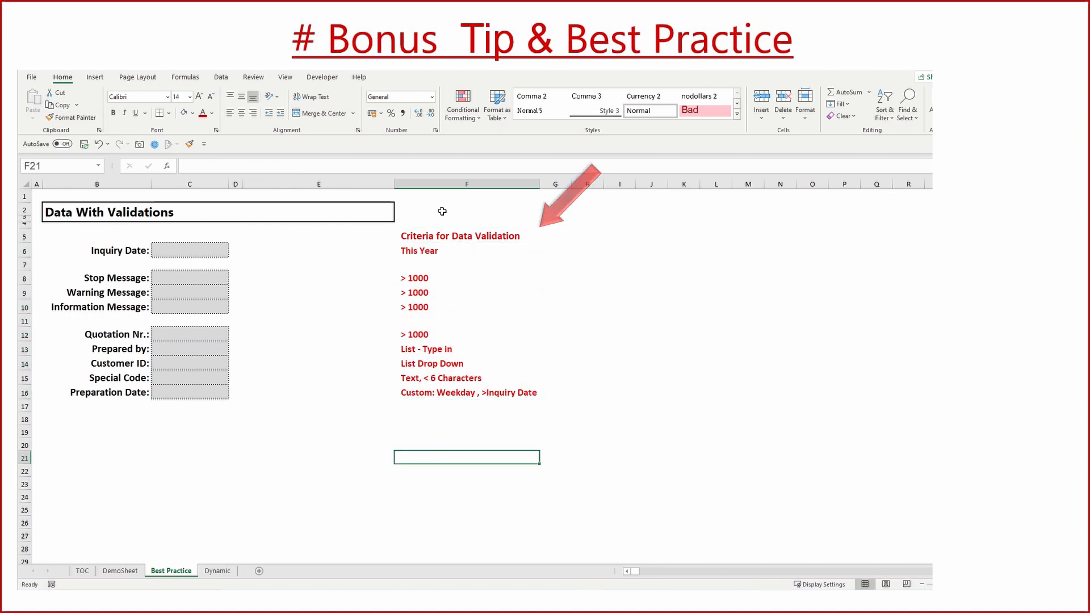
- Hide the criteria column F and unhide it again
{"action": "right_click", "coordinate": [447, 184]}
{"action": "left_click", "coordinate": [663, 318]}
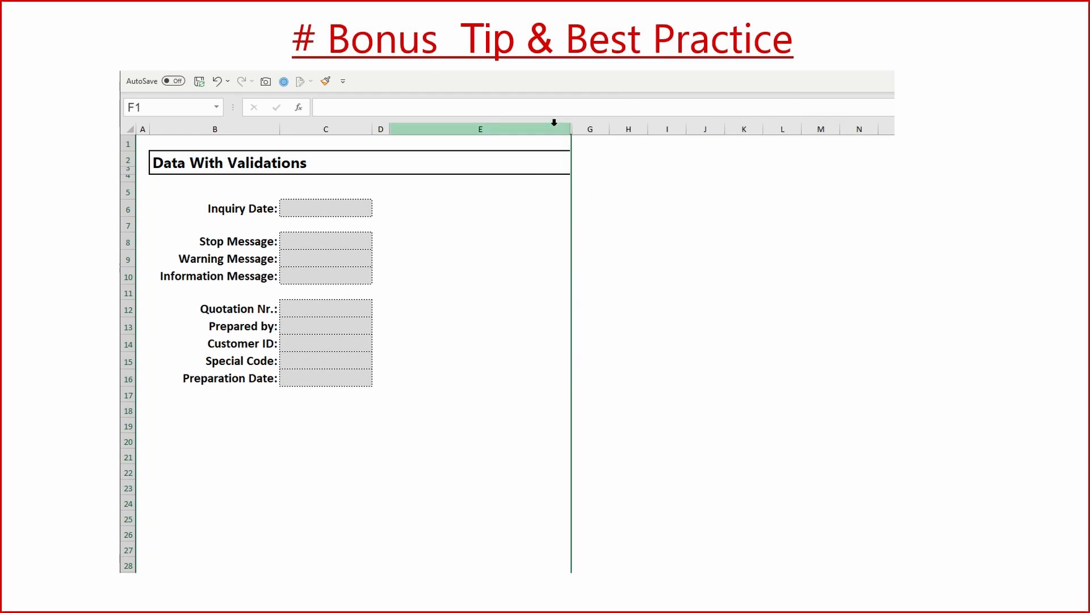
{"action": "left_click_drag", "start_coordinate": [554, 127], "coordinate": [587, 128]}
{"action": "right_click", "coordinate": [587, 129]}
{"action": "left_click", "coordinate": [625, 335]}
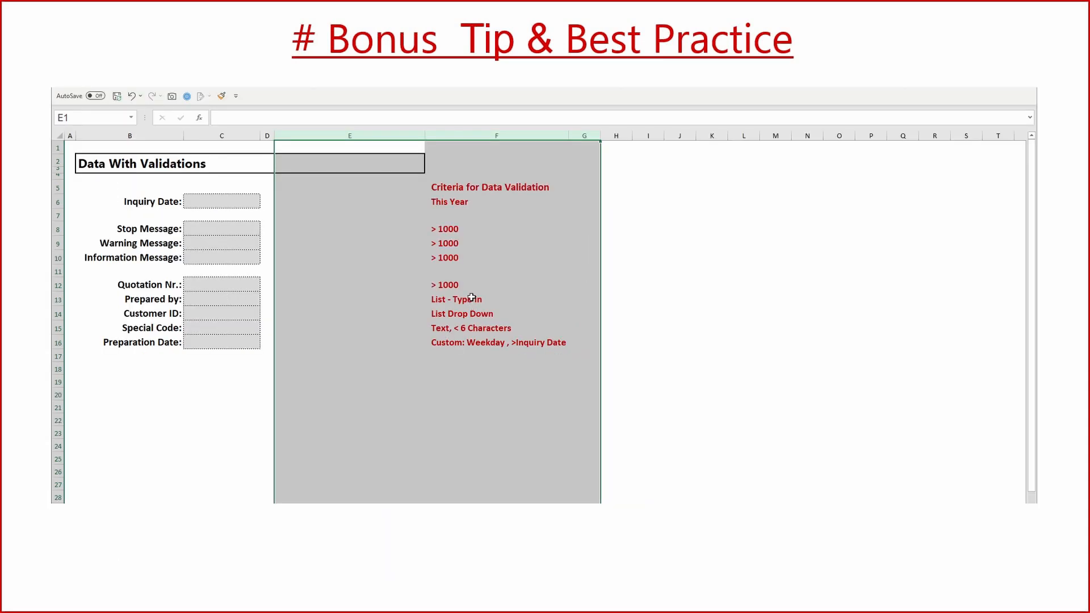
- Place the criteria column F at the far end of the sheet, among its last columns
{"action": "left_click", "coordinate": [457, 299]}
{"action": "left_click", "coordinate": [466, 136]}
{"action": "key", "text": "ctrl+c"}
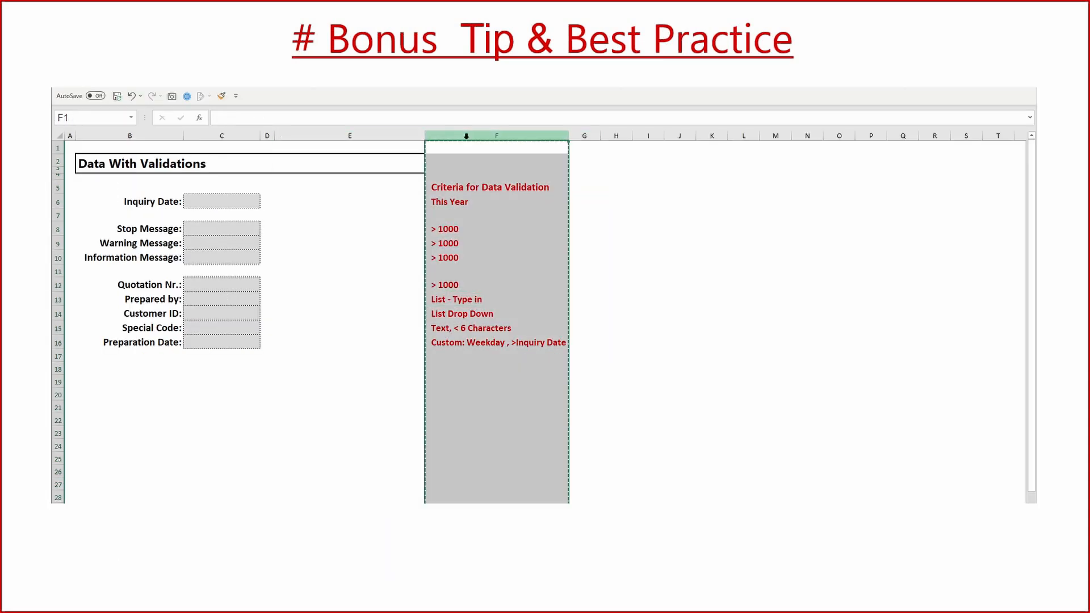
{"action": "left_click", "coordinate": [582, 226]}
{"action": "key", "text": "ctrl+Right"}
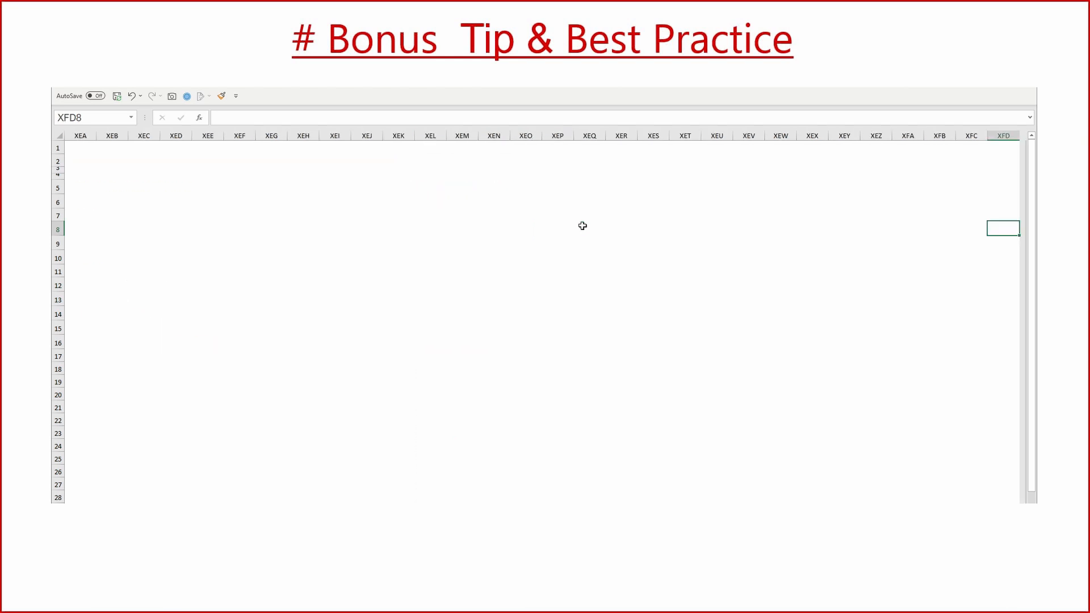
{"action": "right_click", "coordinate": [993, 137]}
{"action": "left_click", "coordinate": [983, 224]}
{"action": "left_click", "coordinate": [943, 230]}
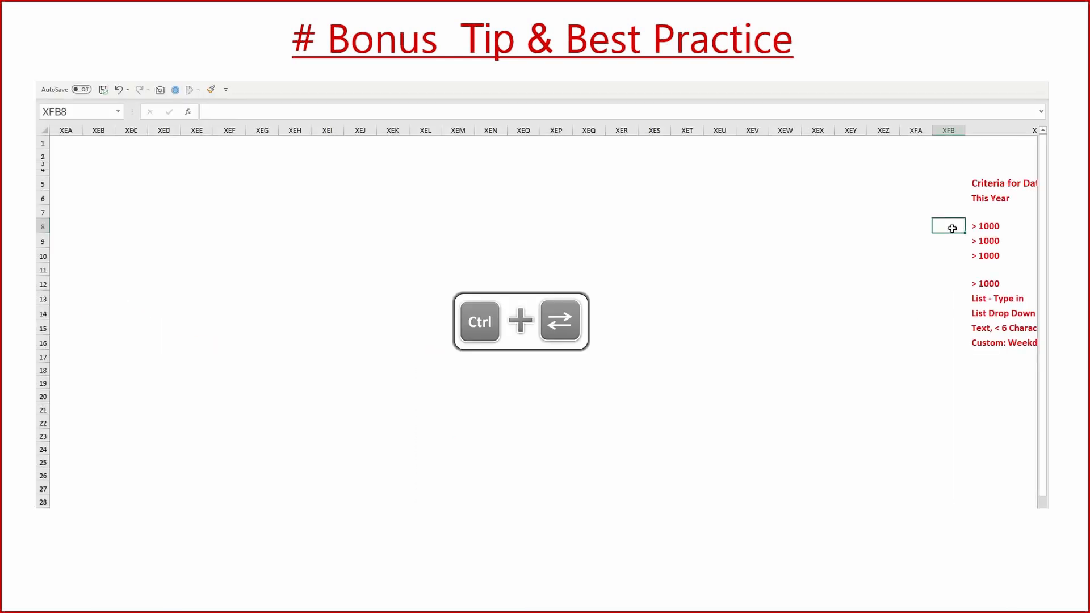
- Jump back and forth between the form and the criteria column at the sheet's far end
{"action": "key", "text": "ctrl+Left"}
{"action": "key", "text": "ctrl+Right"}
{"action": "key", "text": "ctrl+Left"}
{"action": "key", "text": "ctrl+Right"}
{"action": "key", "text": "ctrl+Left"}
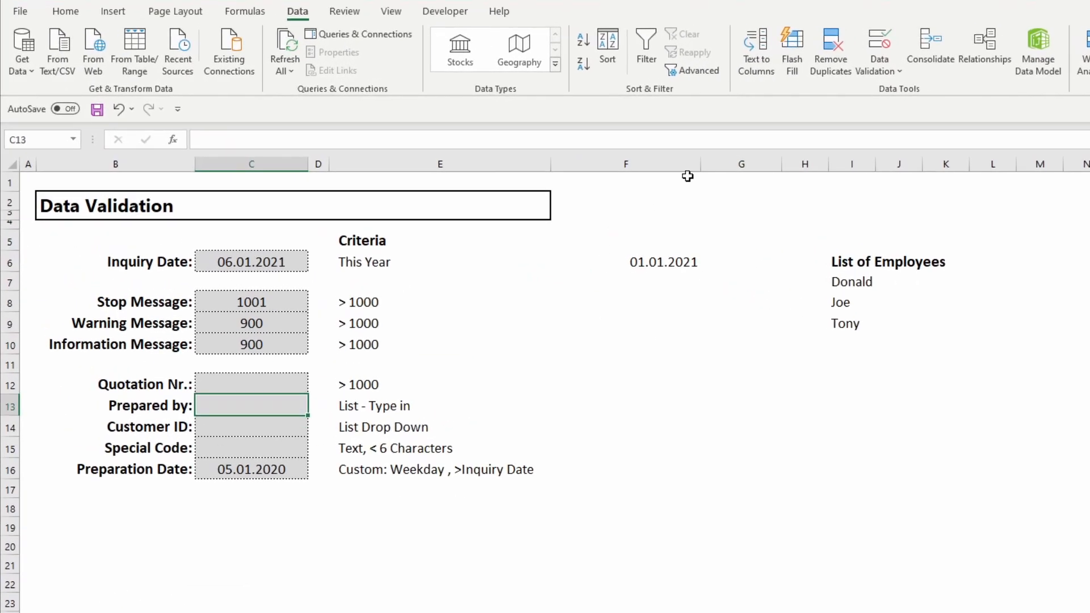
- Set the Prepared by cell's validation to a list whose source is four employee names written directly, separated by semicolons
{"action": "left_click", "coordinate": [880, 65]}
{"action": "left_click", "coordinate": [897, 98]}
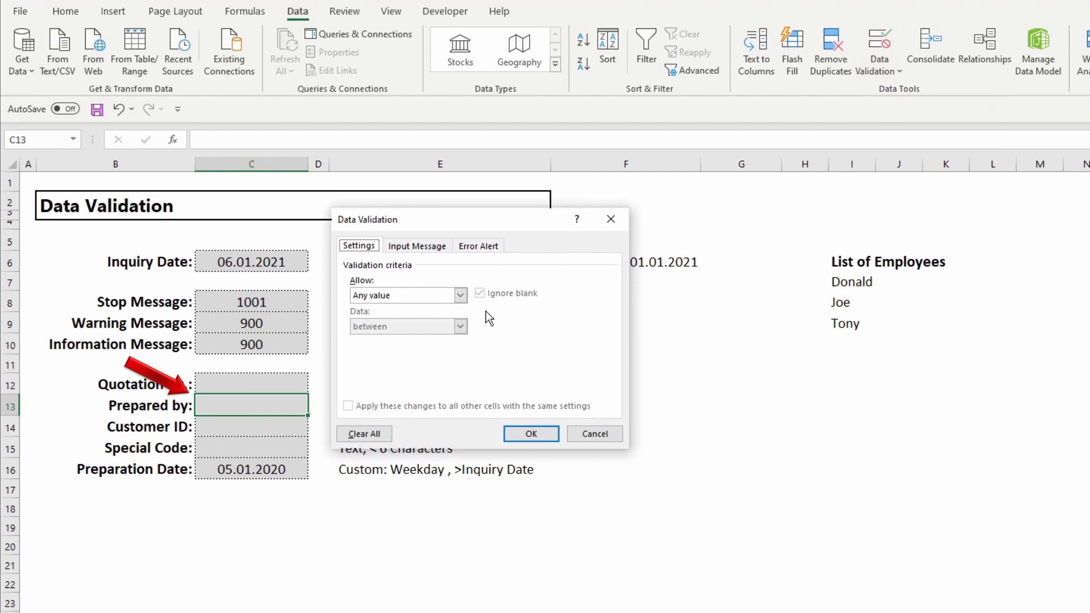
{"action": "left_click", "coordinate": [445, 298]}
{"action": "left_click", "coordinate": [454, 340]}
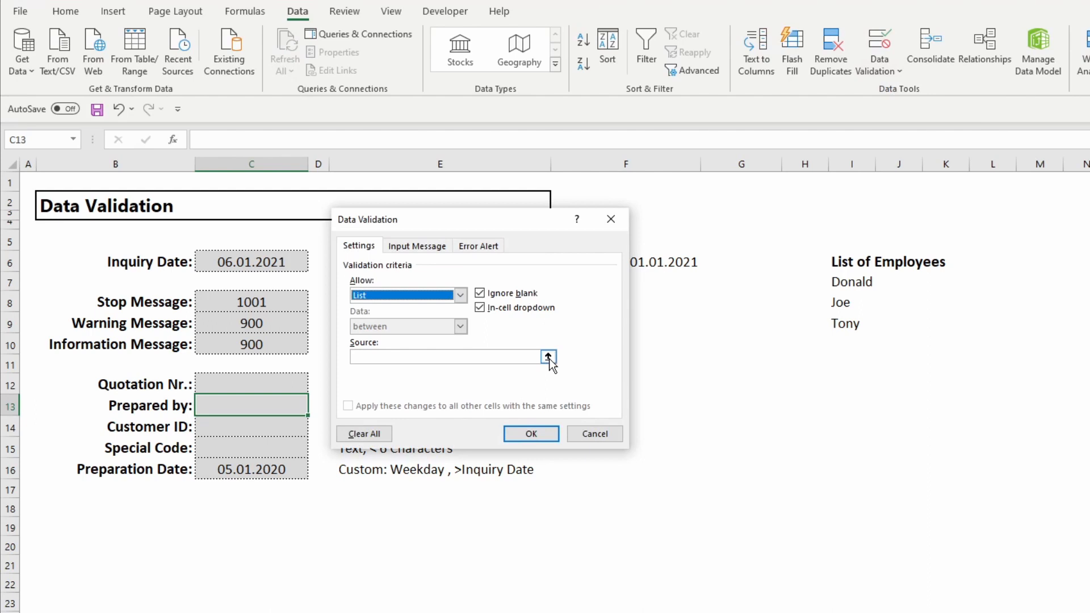
{"action": "type", "text": "Donald"}
{"action": "type", "text": ";Joe;Tony;Henry"}
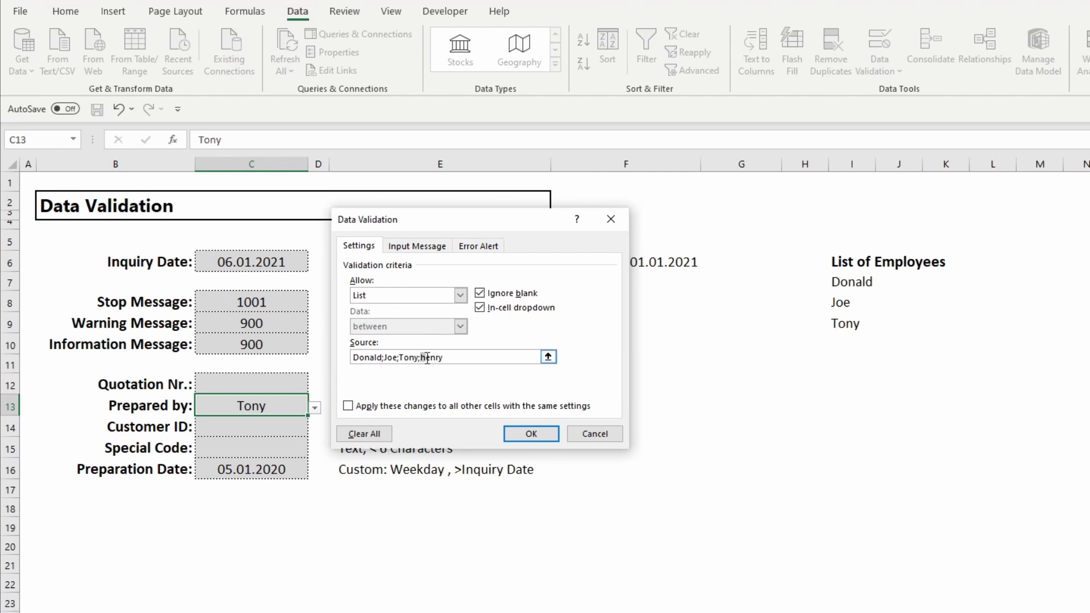
{"action": "left_click", "coordinate": [529, 433]}
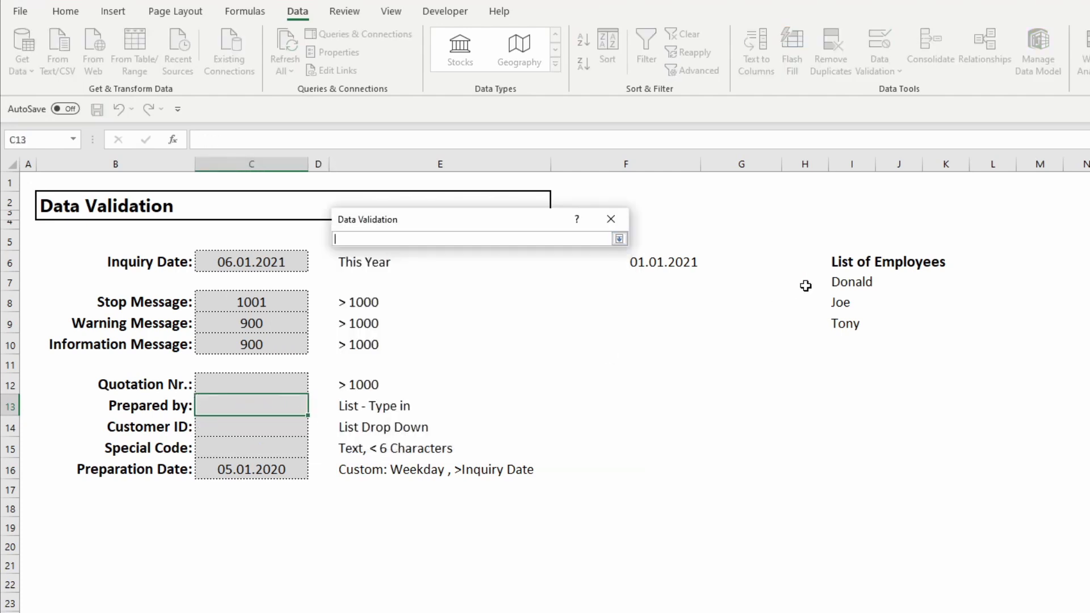
- Set the source of the Prepared by cell's validation list to the employee names in =$I$7:$I$9
{"action": "left_click_drag", "start_coordinate": [840, 282], "coordinate": [850, 326]}
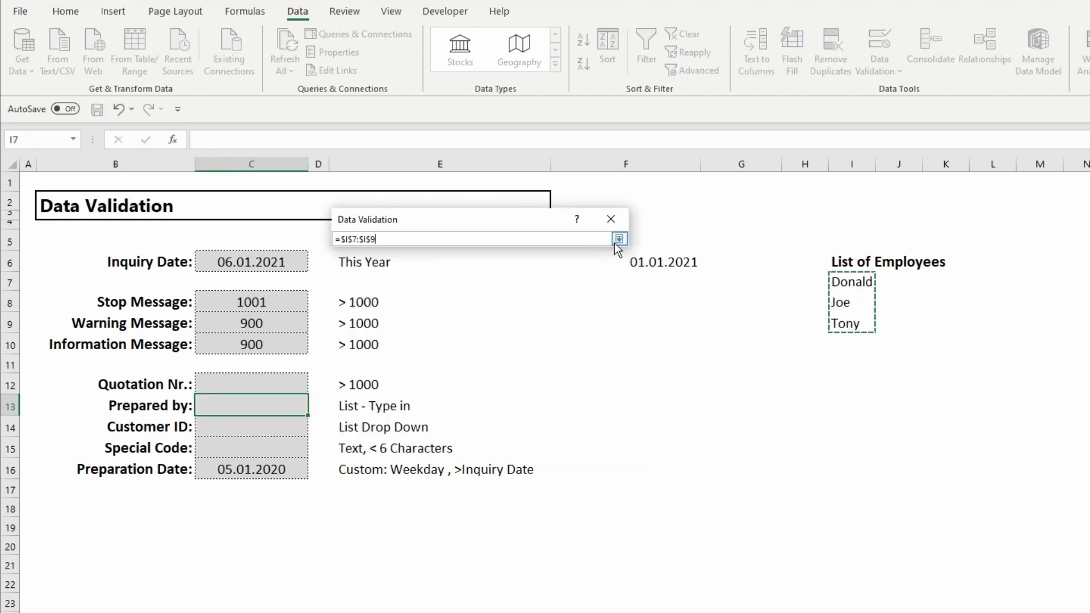
{"action": "left_click", "coordinate": [618, 240]}
{"action": "left_click", "coordinate": [548, 432]}
- Choose the third employee from the Prepared by cell's dropdown list
{"action": "left_click", "coordinate": [436, 365]}
{"action": "left_click", "coordinate": [306, 404]}
{"action": "left_click", "coordinate": [314, 406]}
{"action": "left_click", "coordinate": [307, 438]}
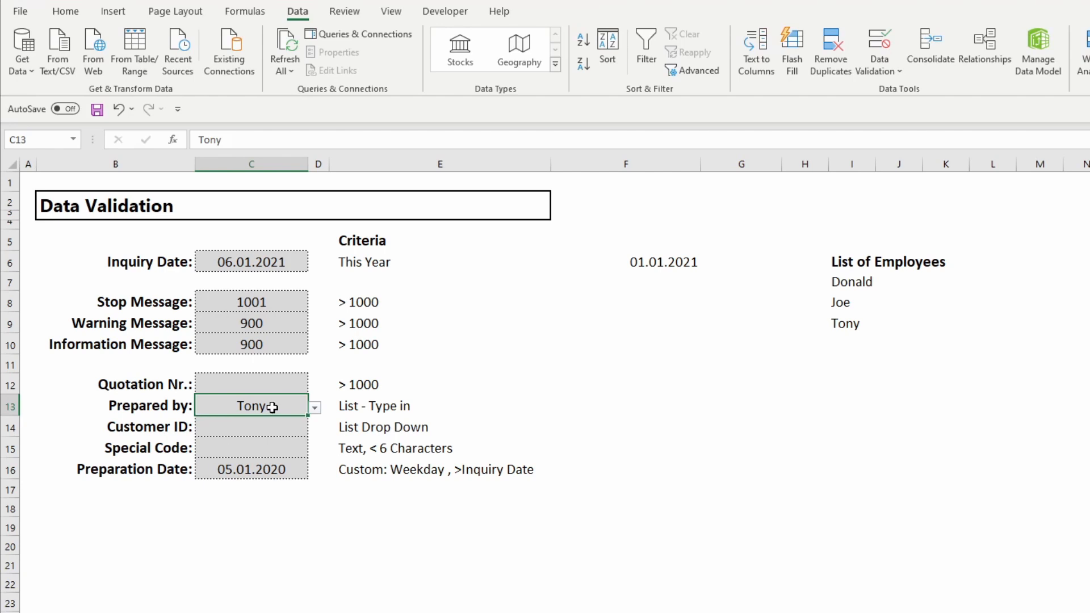
- Try to enter an employee name missing from the source list in the Prepared by cell
{"action": "type", "text": "Henry"}
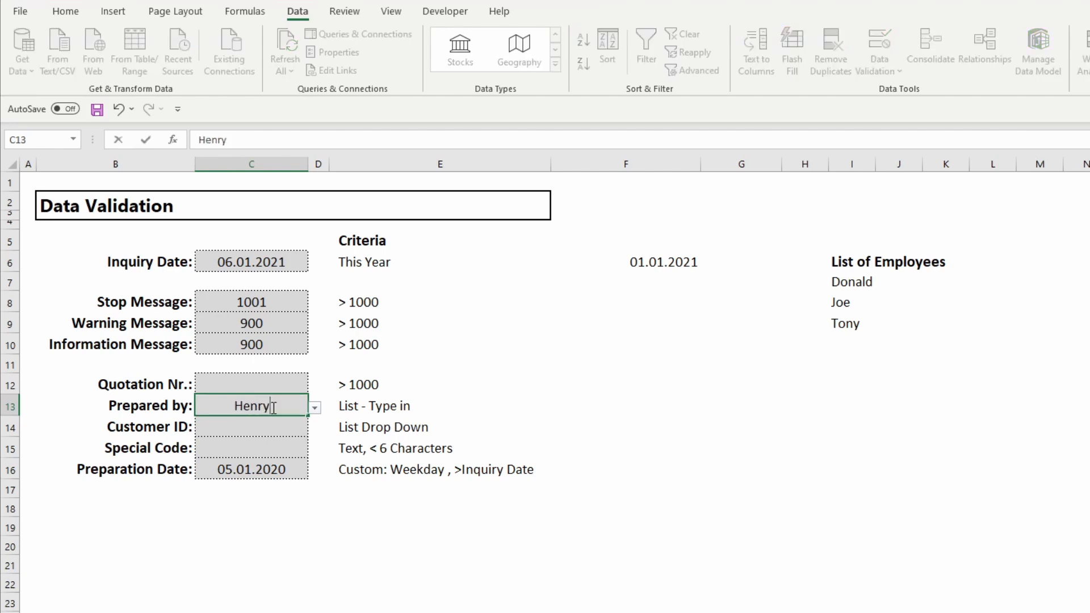
{"action": "key", "text": "Return"}
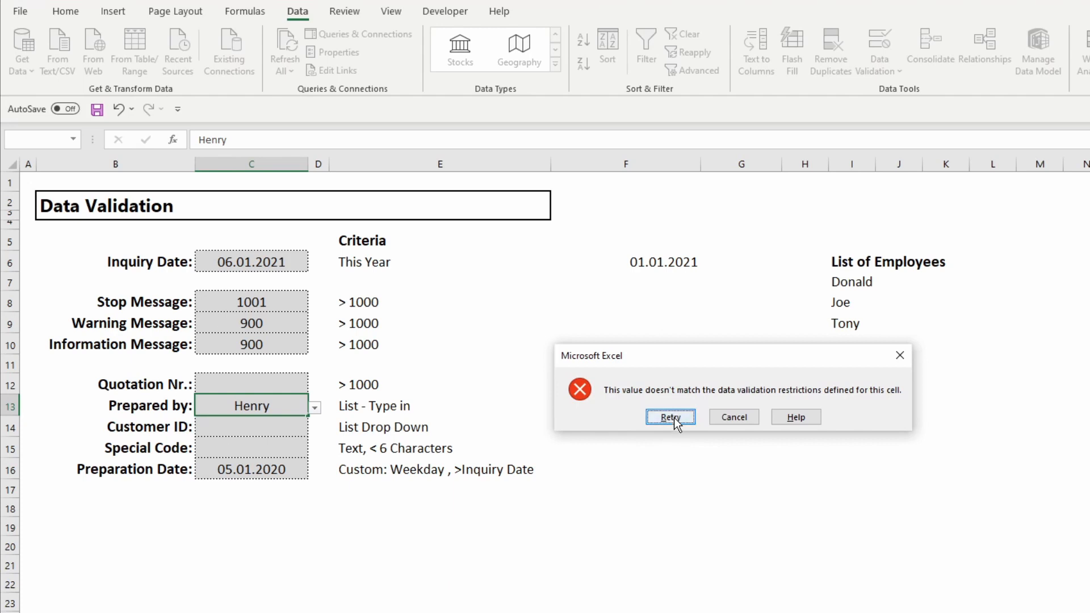
{"action": "left_click", "coordinate": [674, 417]}
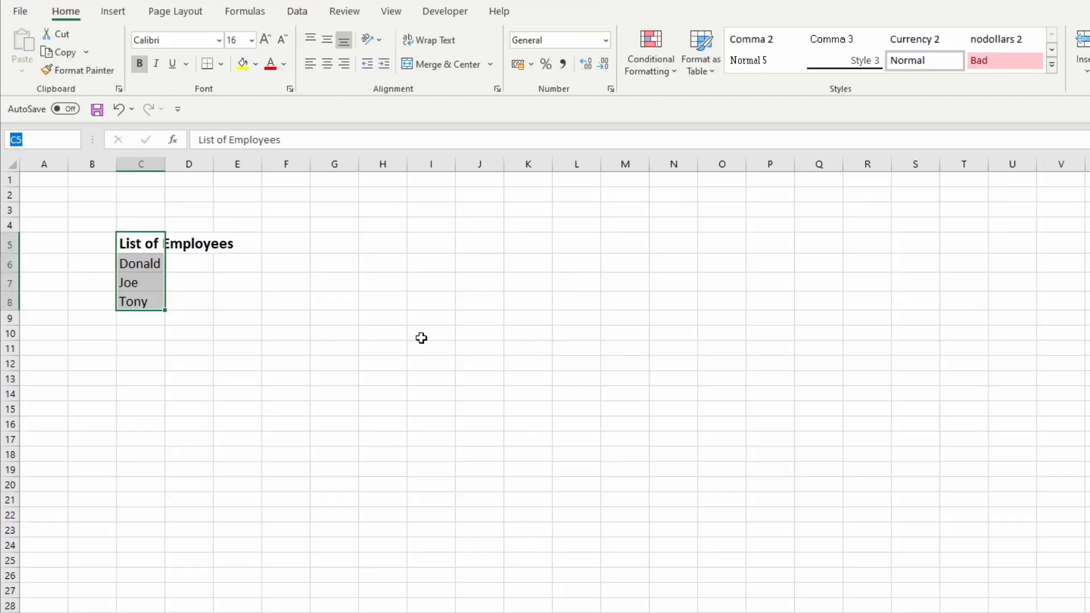
- Name the range of employee names in C6:C8 ListOfEmployees
{"action": "left_click", "coordinate": [429, 358]}
{"action": "left_click_drag", "start_coordinate": [140, 264], "coordinate": [140, 299]}
{"action": "left_click", "coordinate": [46, 142]}
{"action": "type", "text": "List"}
{"action": "type", "text": "OfEmployees"}
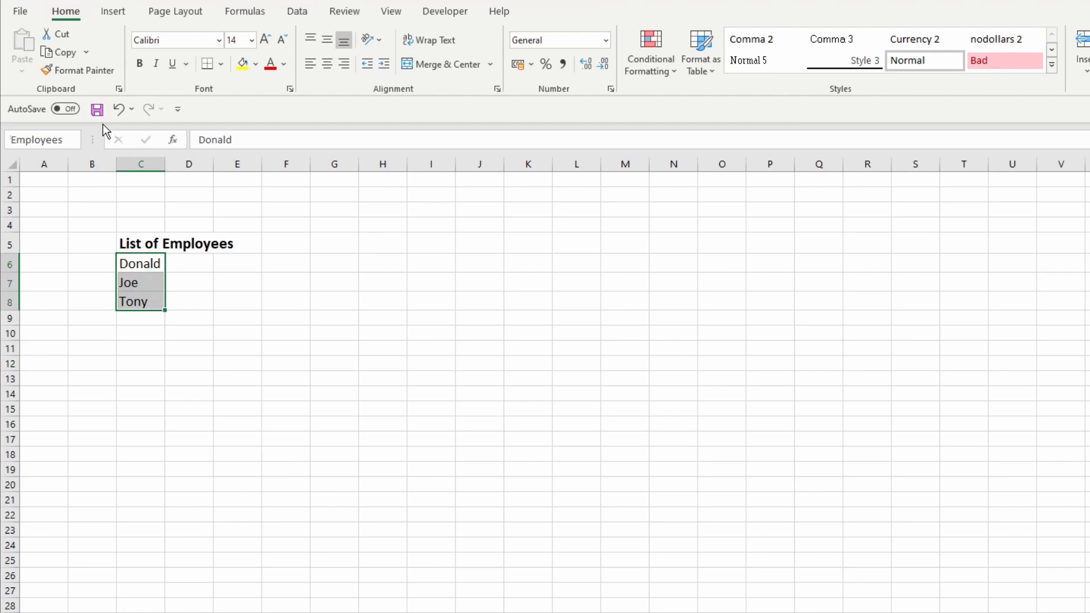
{"action": "left_click", "coordinate": [278, 304]}
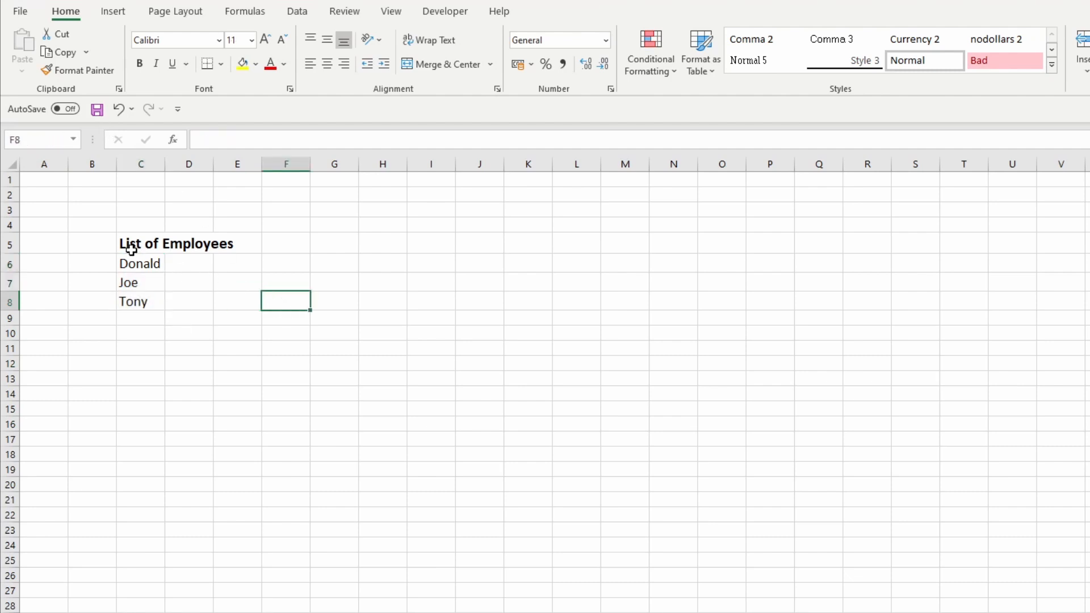
- Convert the employee list in C5:C8 into a table with headers and sort it A to Z
{"action": "left_click_drag", "start_coordinate": [129, 245], "coordinate": [137, 304]}
{"action": "key", "text": "ctrl+t"}
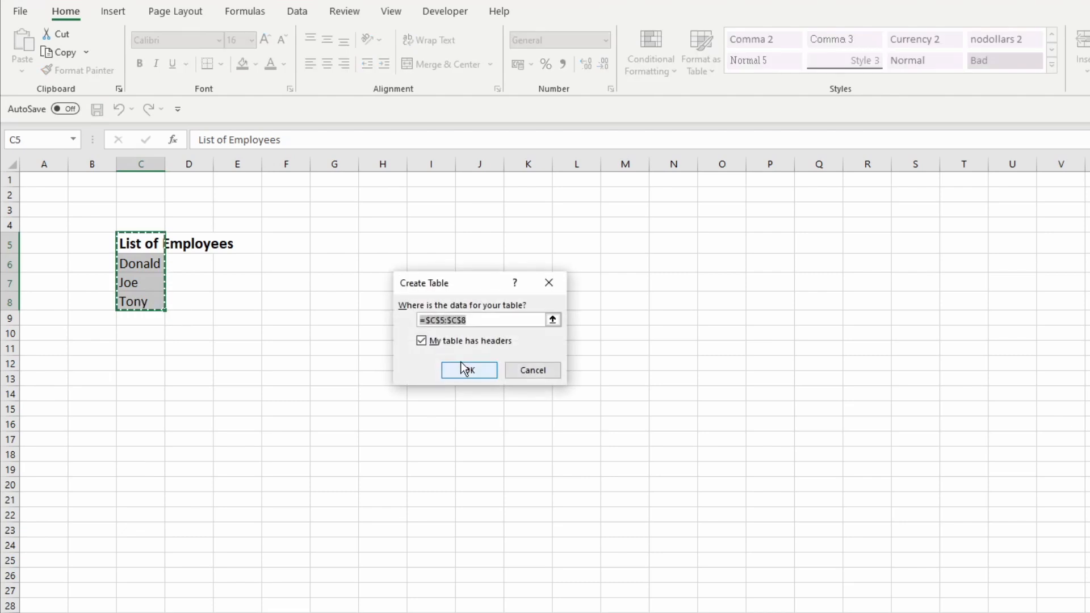
{"action": "left_click", "coordinate": [468, 370]}
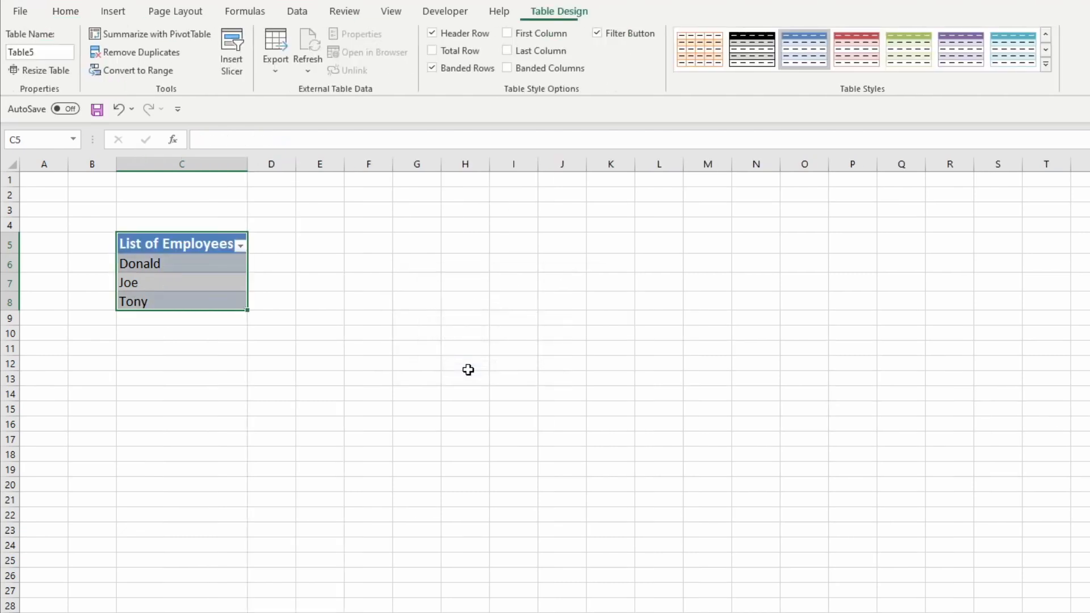
{"action": "left_click", "coordinate": [240, 246]}
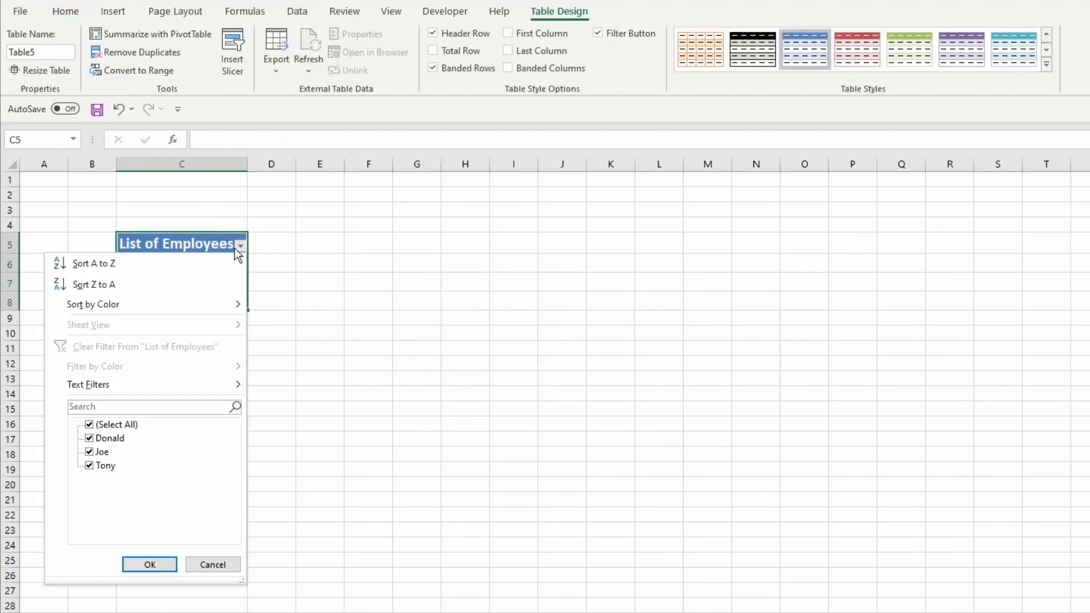
{"action": "left_click", "coordinate": [168, 272]}
{"action": "left_click", "coordinate": [201, 382]}
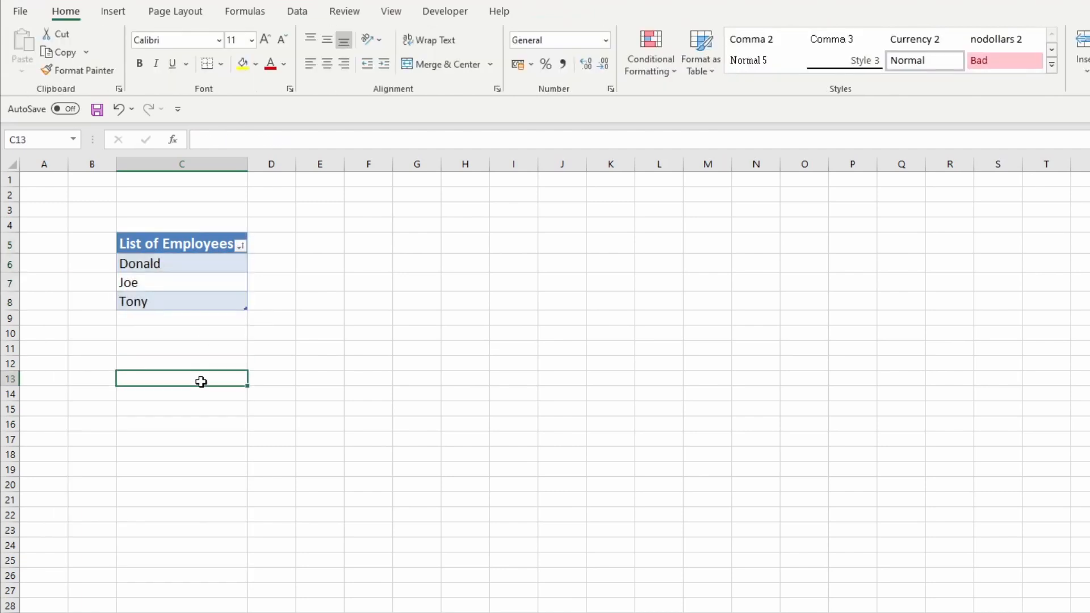
- Add a fourth employee name in C9, directly under the last row of the employee table
{"action": "left_click", "coordinate": [162, 322]}
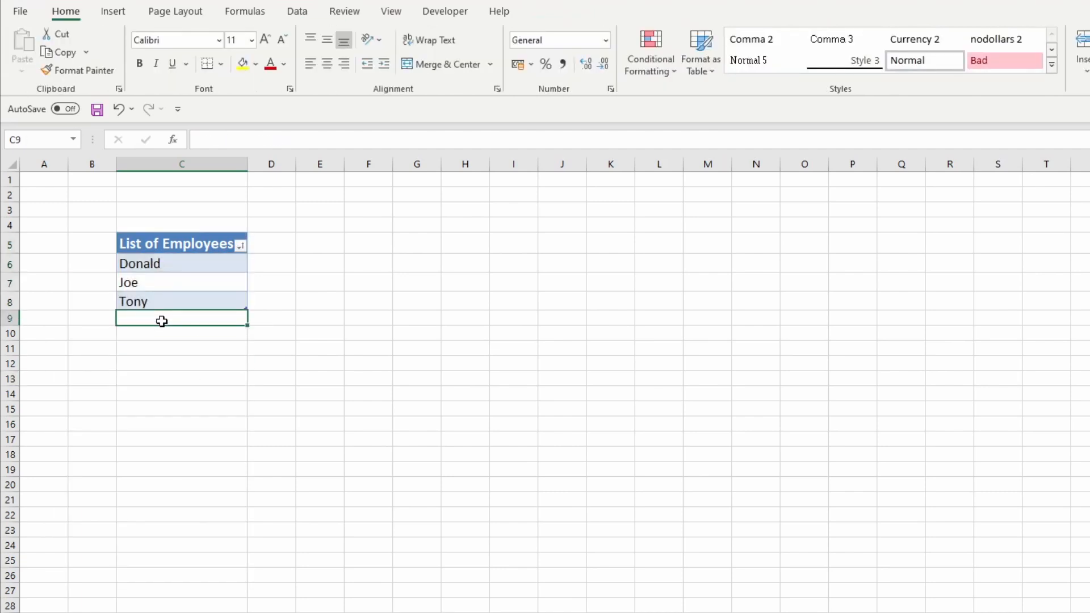
{"action": "type", "text": "Henry"}
{"action": "key", "text": "Return"}
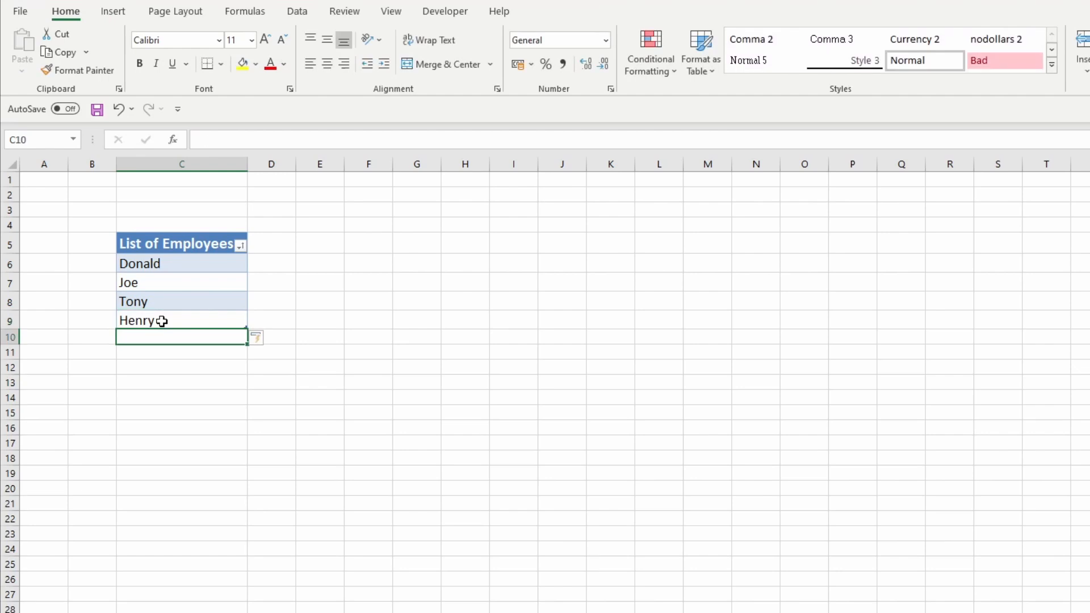
{"action": "left_click", "coordinate": [167, 384]}
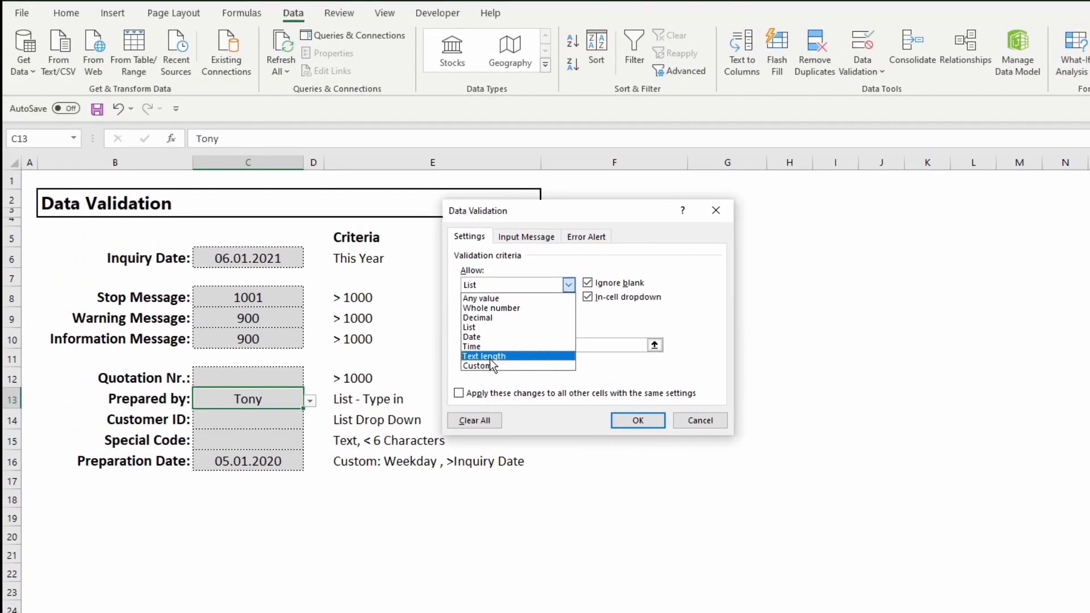
- Restrict the Prepared by cell to a text length less than 6 in its validation rule
{"action": "left_click", "coordinate": [489, 358]}
{"action": "left_click", "coordinate": [569, 317]}
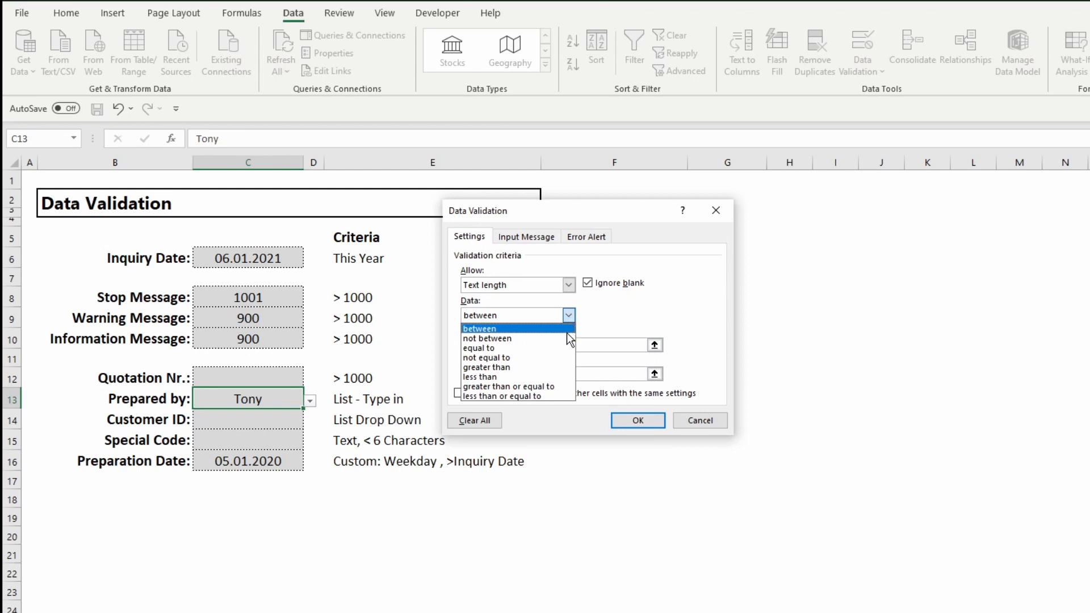
{"action": "left_click", "coordinate": [567, 376]}
{"action": "left_click", "coordinate": [539, 345]}
{"action": "type", "text": "6"}
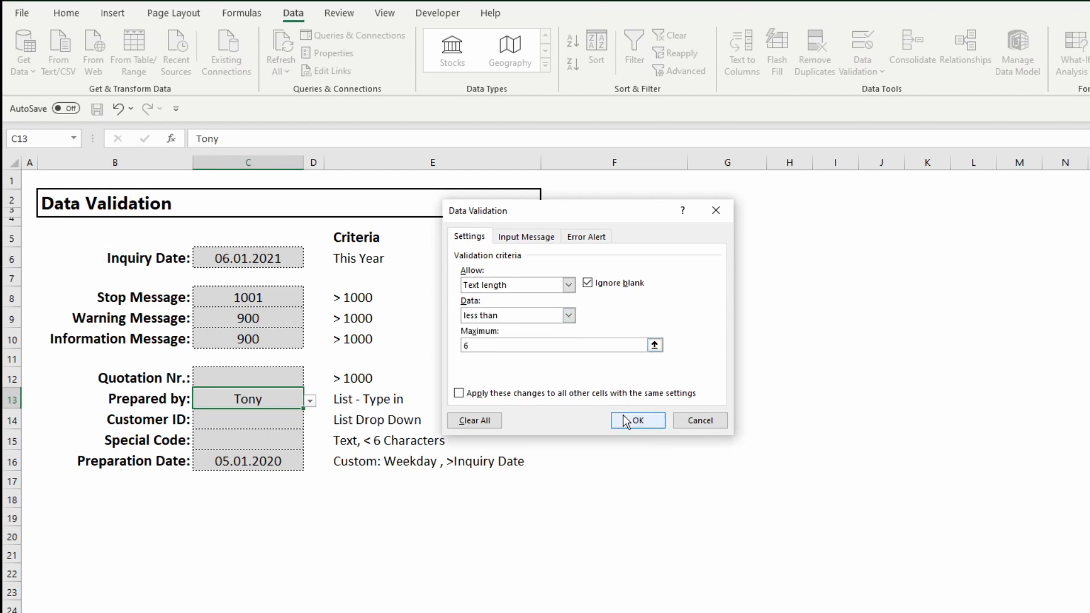
{"action": "left_click", "coordinate": [625, 419]}
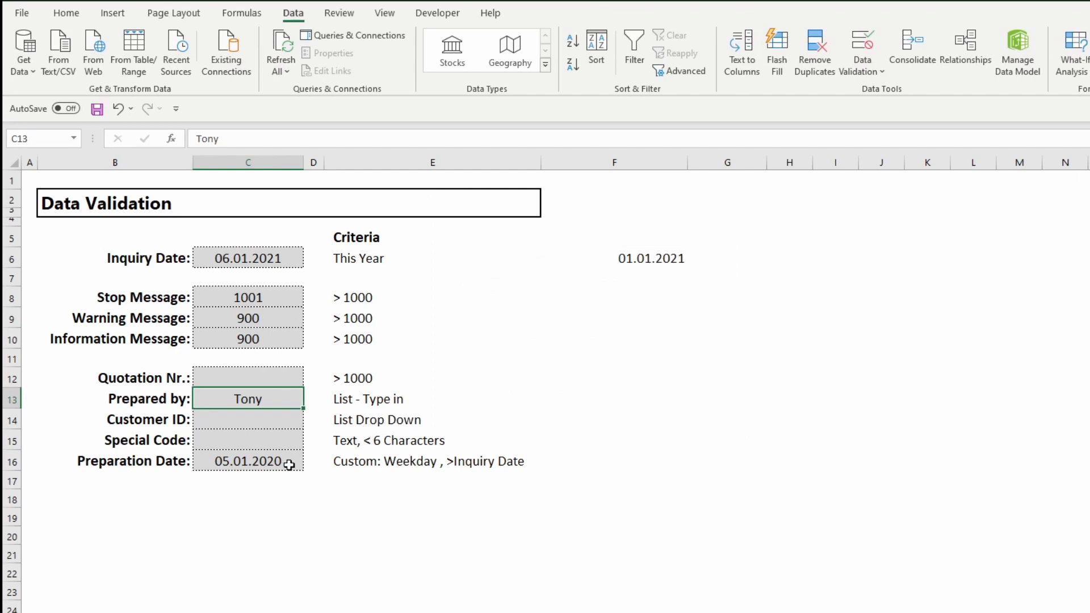
- Test the text length rule with ABCDEF in the Prepared by cell, and shorten the entry to ABCDE
{"action": "type", "text": "ABCDEF"}
{"action": "key", "text": "Return"}
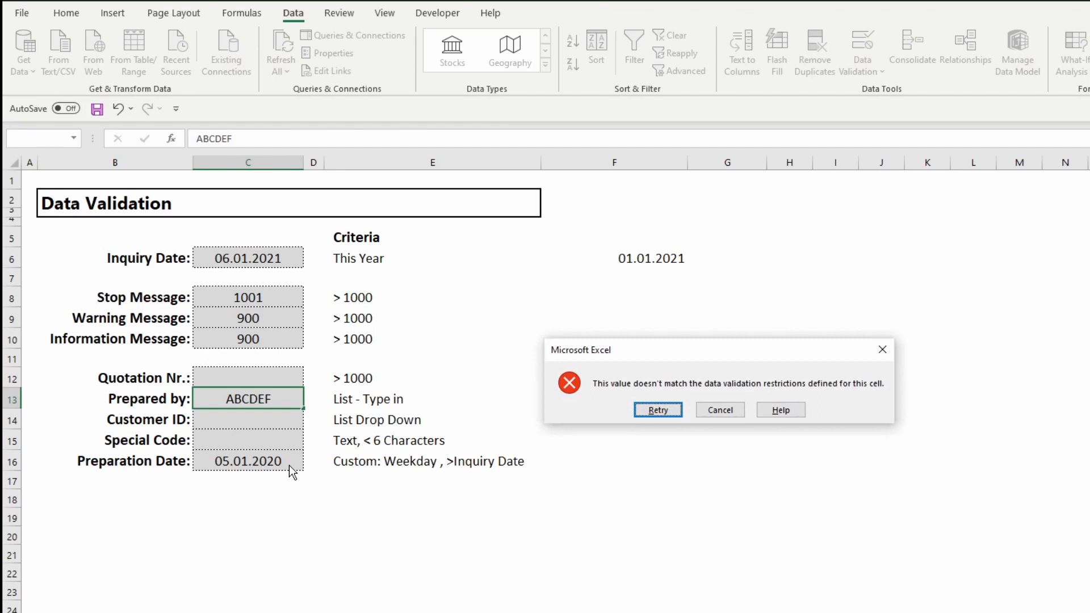
{"action": "key", "text": "Return"}
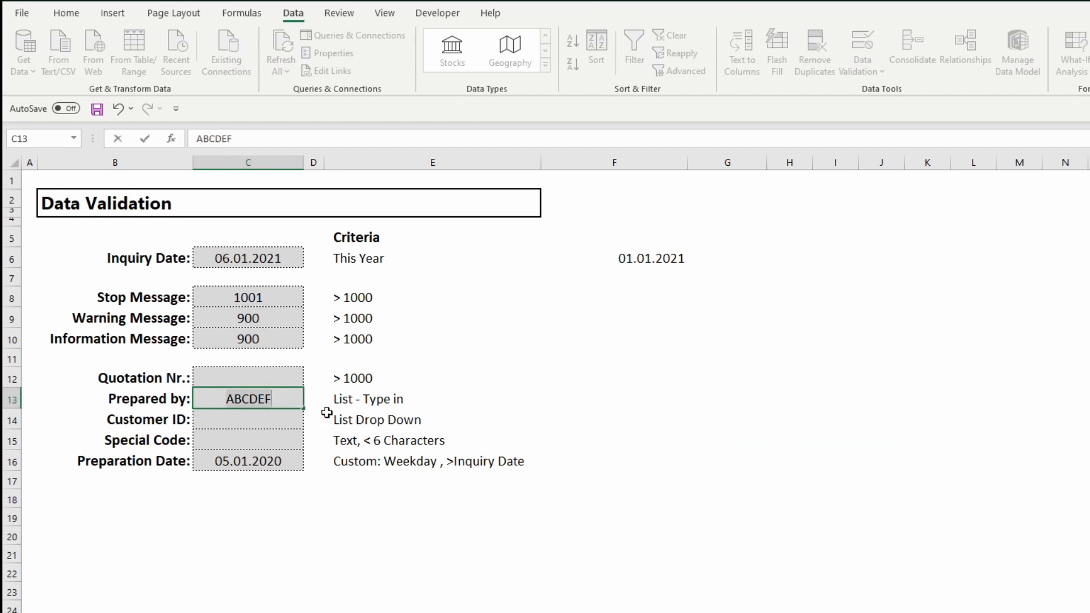
{"action": "left_click", "coordinate": [277, 400]}
{"action": "key", "text": "BackSpace"}
{"action": "key", "text": "Return"}
{"action": "left_click", "coordinate": [308, 538]}
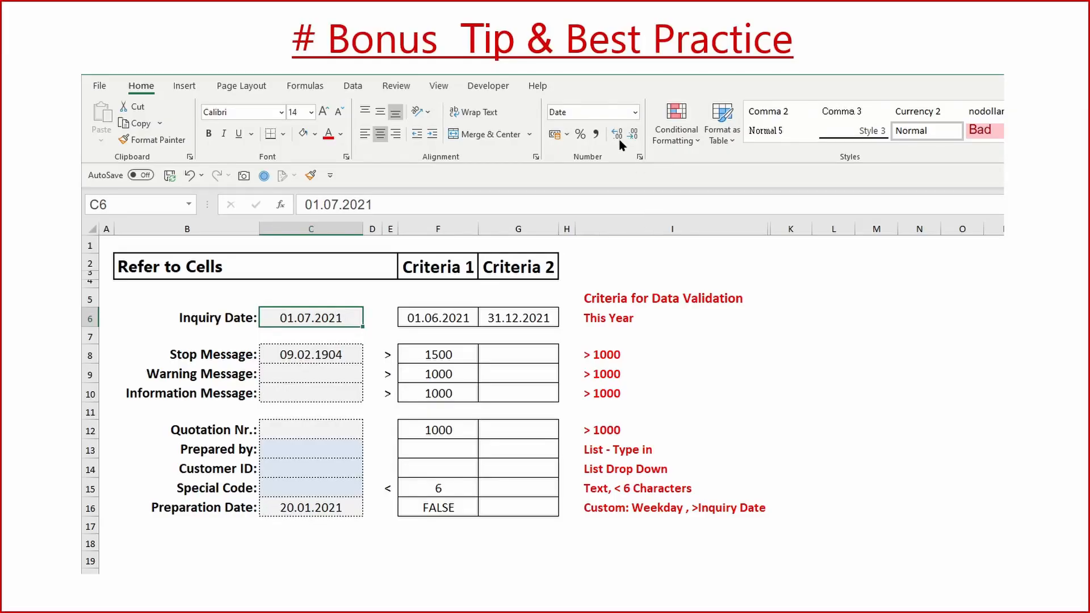
- Review which criteria cells the Inquiry Date's validation rule uses for its start and end dates
{"action": "left_click", "coordinate": [347, 89]}
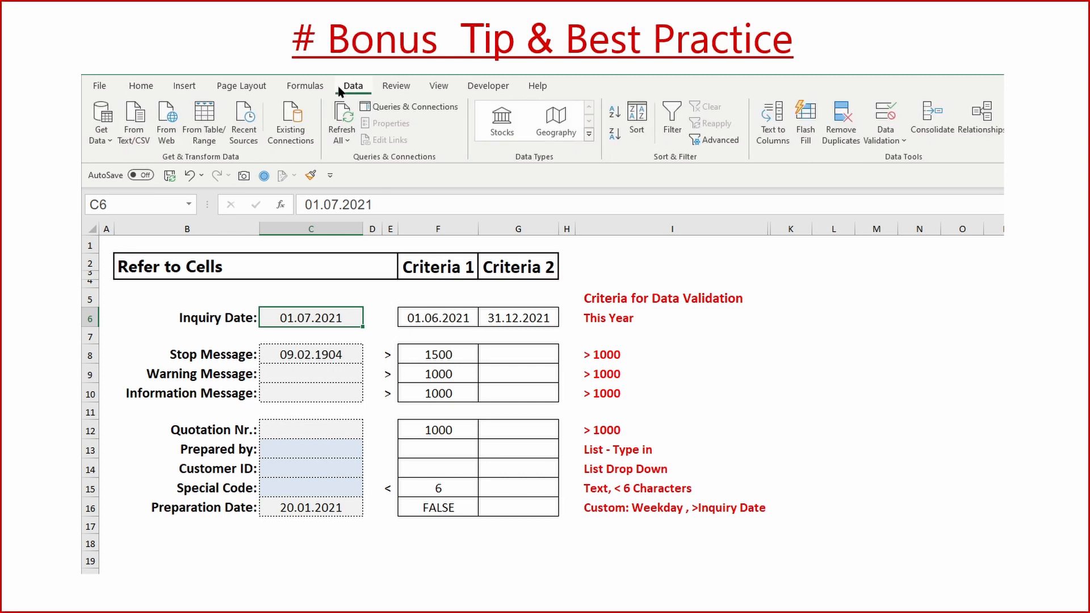
{"action": "left_click", "coordinate": [888, 113]}
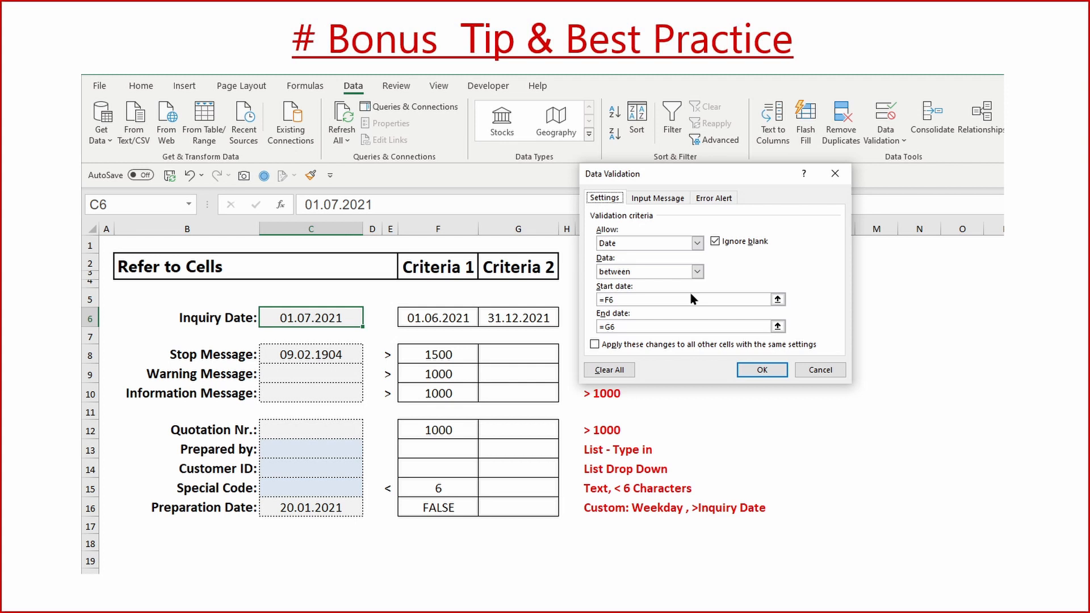
{"action": "left_click", "coordinate": [732, 325]}
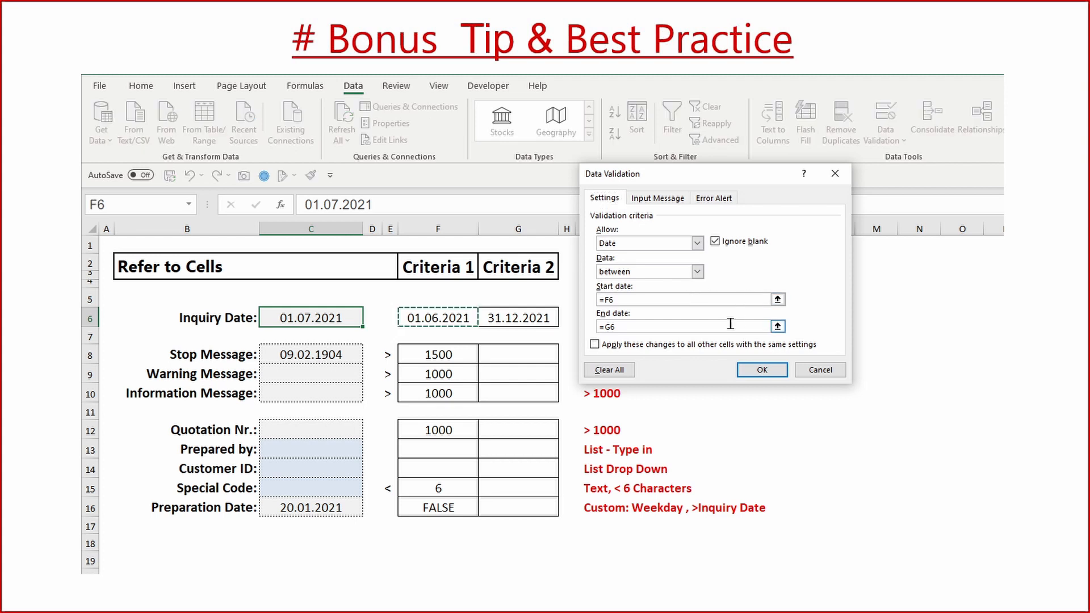
{"action": "left_click", "coordinate": [762, 370]}
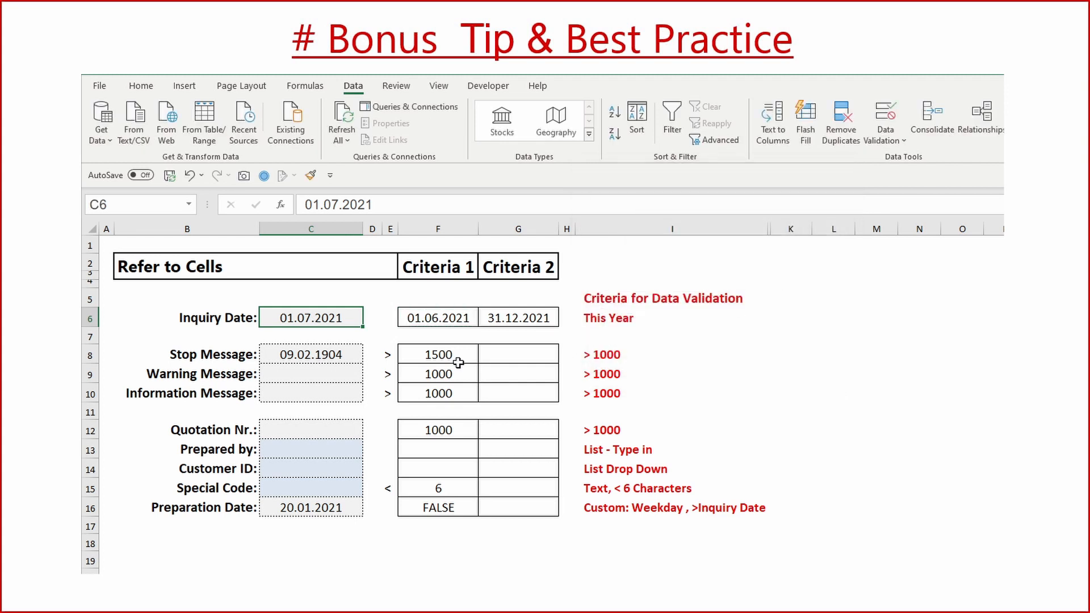
- Review which criteria cell the Stop Message cell's validation rule uses as its minimum
{"action": "left_click", "coordinate": [319, 354]}
{"action": "left_click", "coordinate": [885, 113]}
{"action": "left_click", "coordinate": [682, 298]}
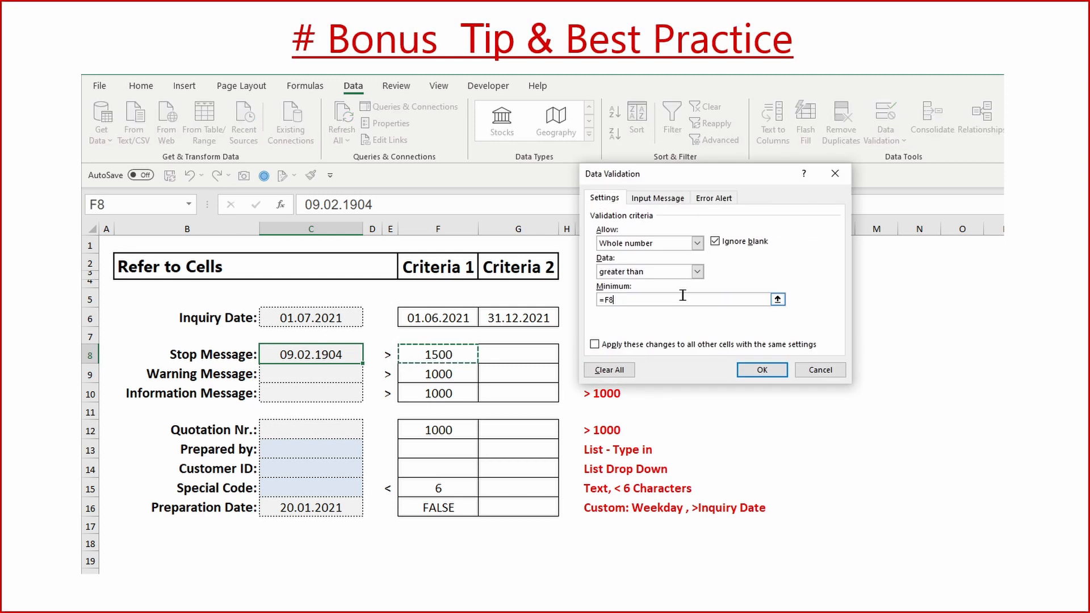
{"action": "left_click", "coordinate": [822, 370]}
- Review the validation rule of the Preparation Date cell
{"action": "left_click", "coordinate": [312, 430]}
{"action": "left_click", "coordinate": [323, 507]}
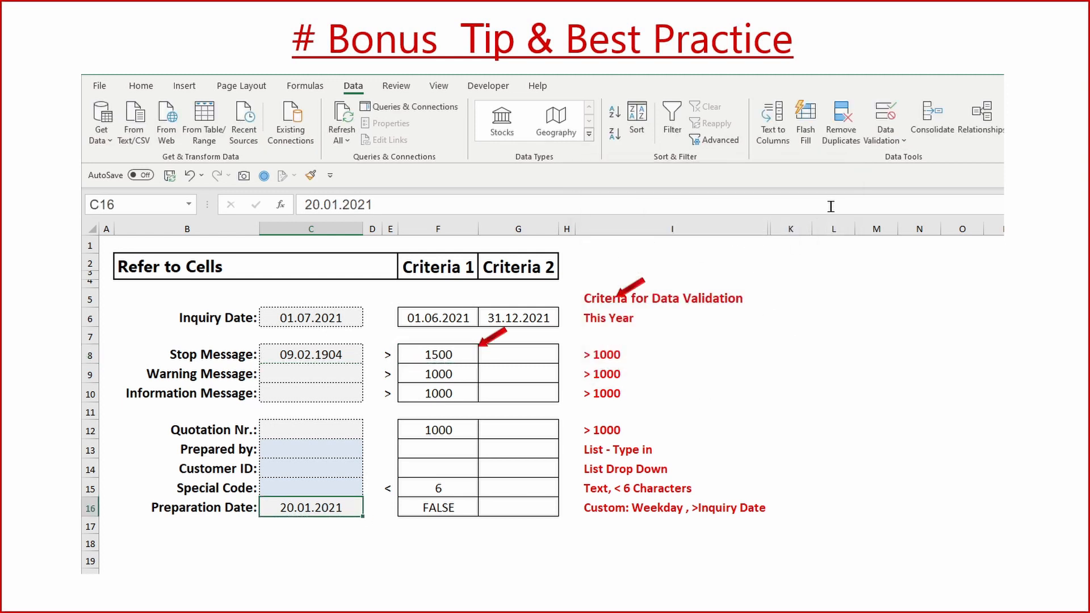
{"action": "left_click", "coordinate": [886, 112]}
{"action": "left_click", "coordinate": [691, 299]}
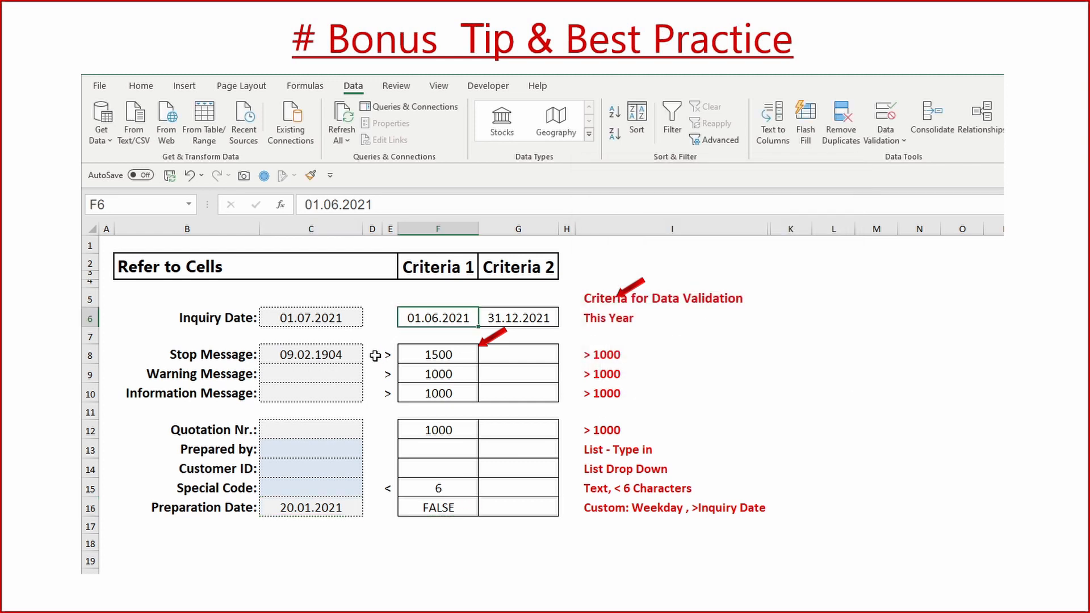
- Set the Inquiry Date's Criteria 1 cell F6 to 1.1.2021
{"action": "type", "text": "1.6.2021"}
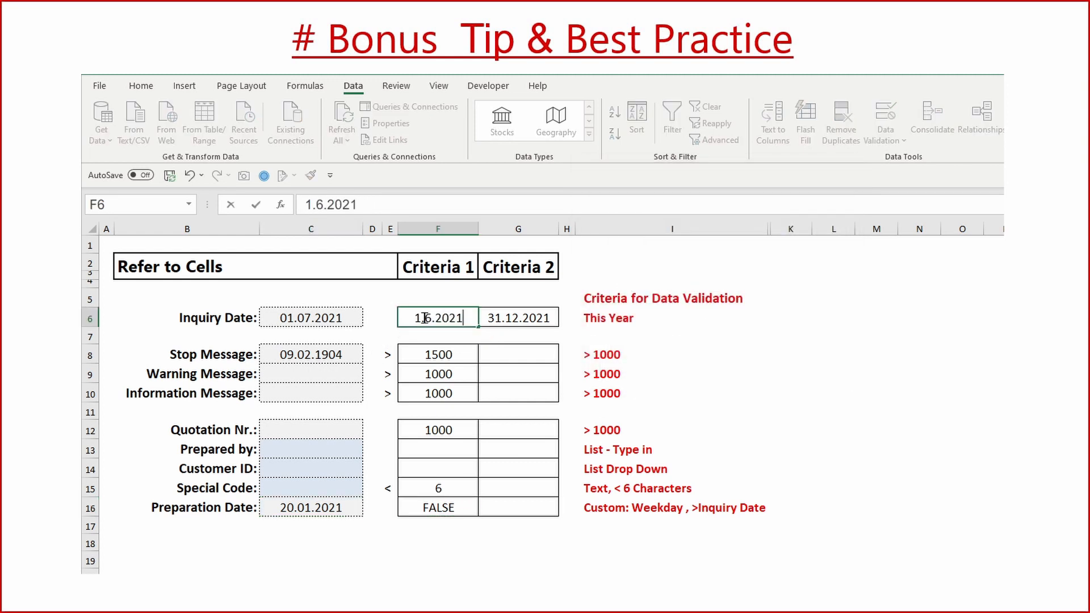
{"action": "key", "text": "Return"}
{"action": "left_click", "coordinate": [425, 322]}
{"action": "type", "text": "1.01"}
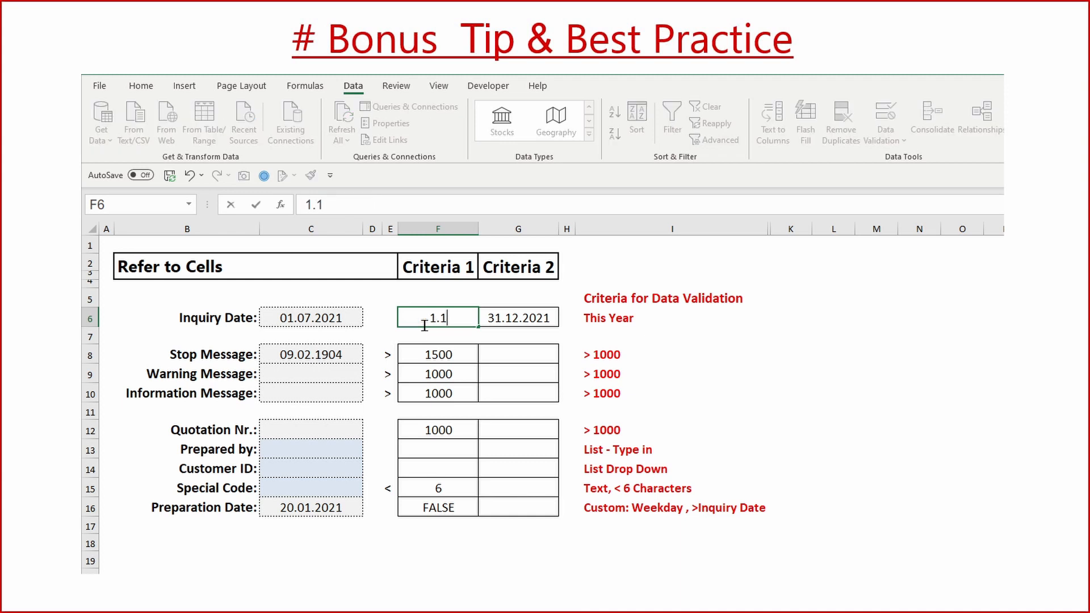
{"action": "type", "text": ".2021"}
{"action": "left_click", "coordinate": [425, 348]}
- Enter 1.02.2021 as the Inquiry Date
{"action": "left_click", "coordinate": [318, 319]}
{"action": "type", "text": "1.02.2021"}
{"action": "key", "text": "Return"}
- Try to enter 1.2.2022 as the Inquiry Date, outside the allowed date range
{"action": "key", "text": "Up"}
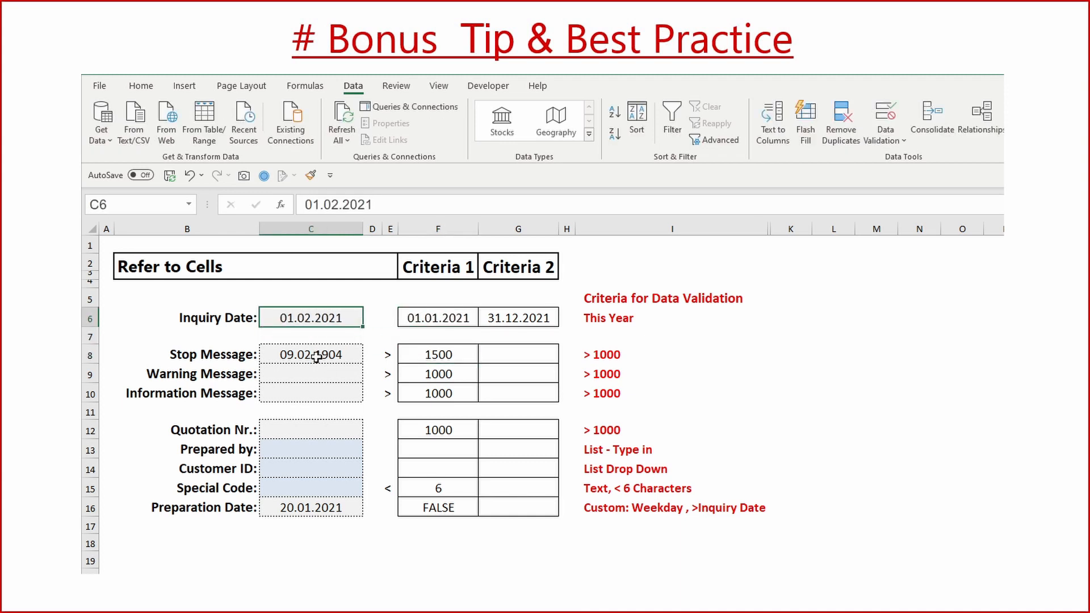
{"action": "type", "text": "1.2.2022"}
{"action": "key", "text": "Return"}
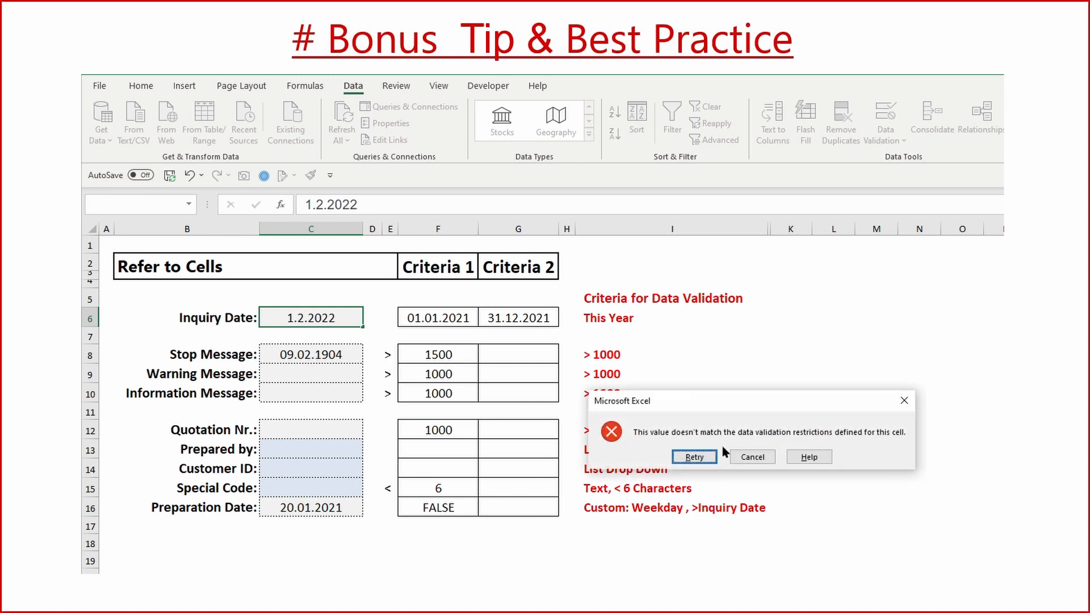
{"action": "left_click", "coordinate": [753, 457]}
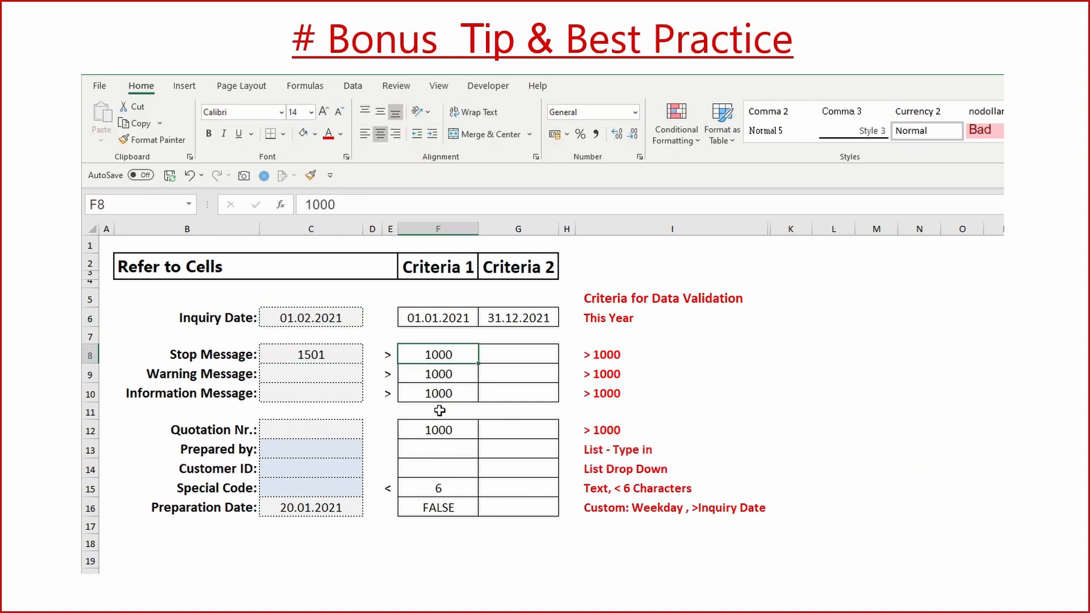
- Set the Stop Message's Criteria 1 cell F8 to 1500
{"action": "type", "text": "1500"}
{"action": "key", "text": "Return"}
{"action": "key", "text": "Up"}
- Try to enter 1000 in the Stop Message cell, cancel it, and enter 1502 instead
{"action": "key", "text": "Left"}
{"action": "key", "text": "Left"}
{"action": "key", "text": "Left"}
{"action": "type", "text": "1000"}
{"action": "key", "text": "Return"}
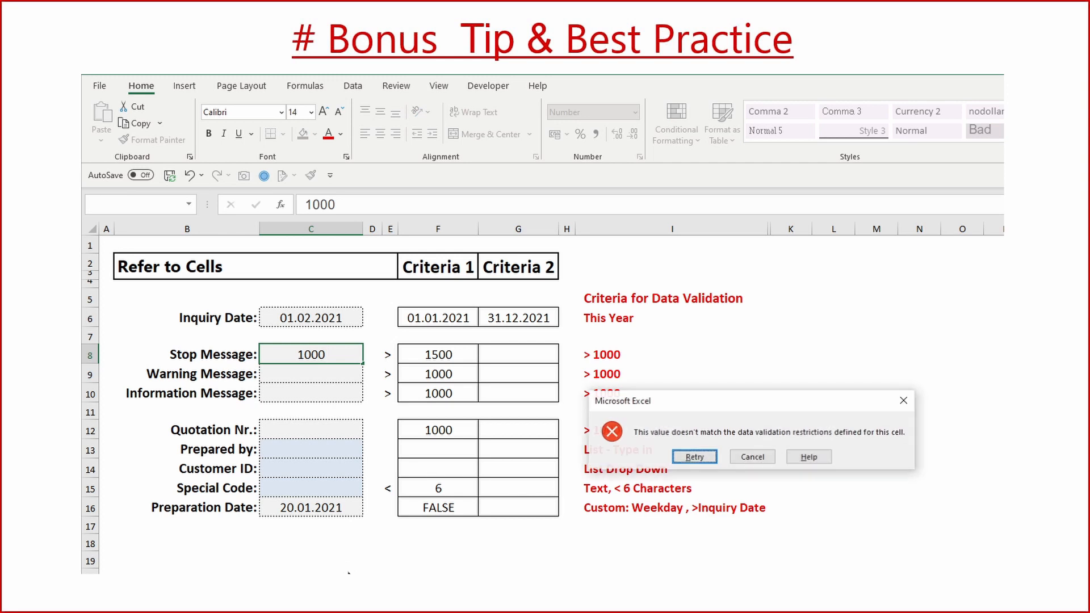
{"action": "left_click", "coordinate": [753, 457]}
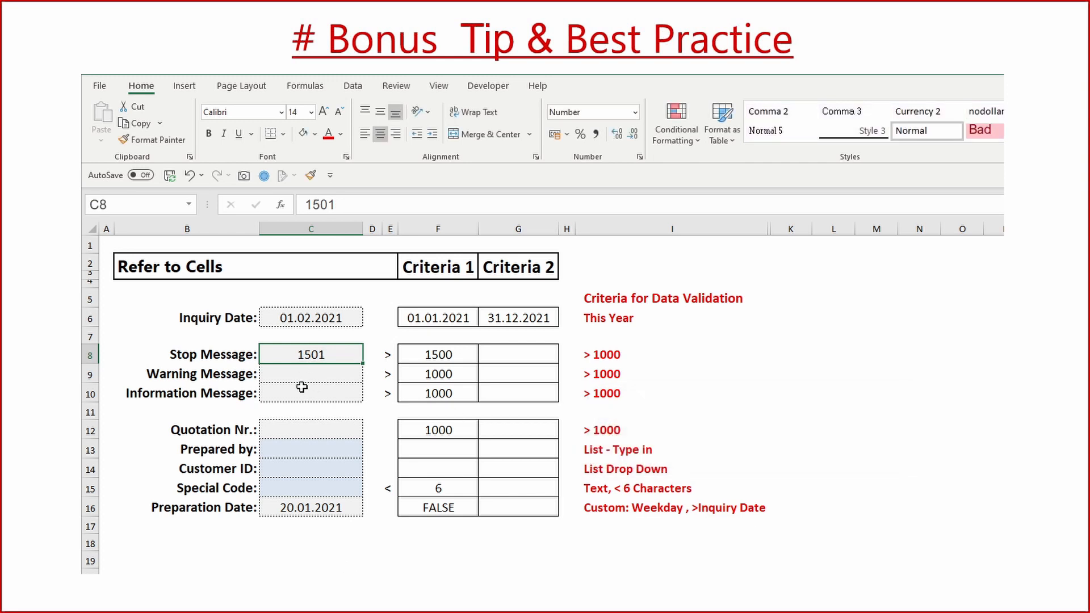
{"action": "type", "text": "1502"}
{"action": "key", "text": "Return"}
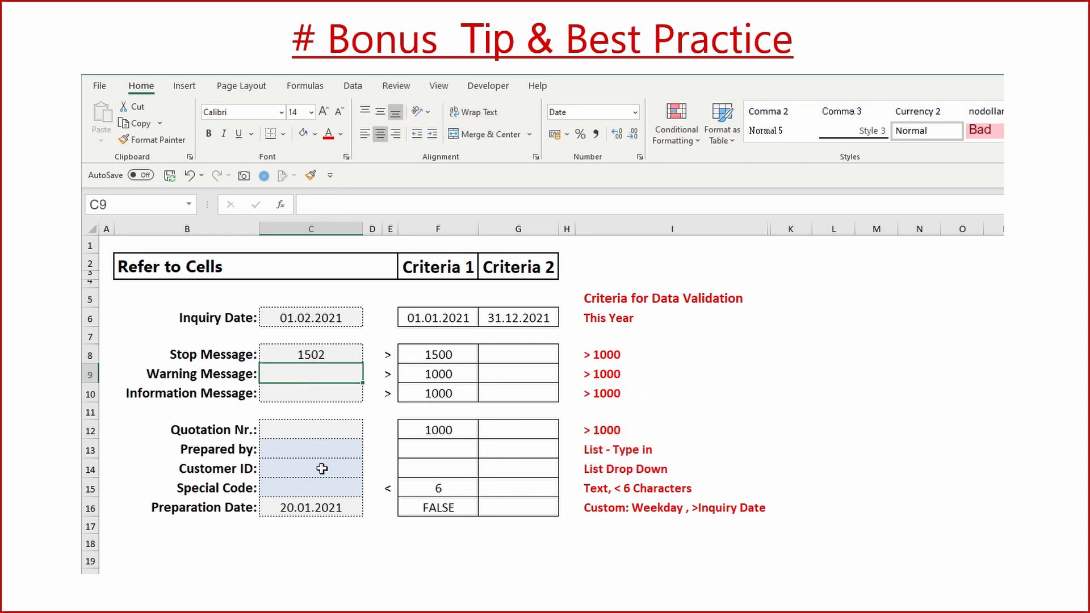
- Enter 19.1.2021 in the Preparation Date cell
{"action": "left_click", "coordinate": [326, 507]}
{"action": "type", "text": "19."}
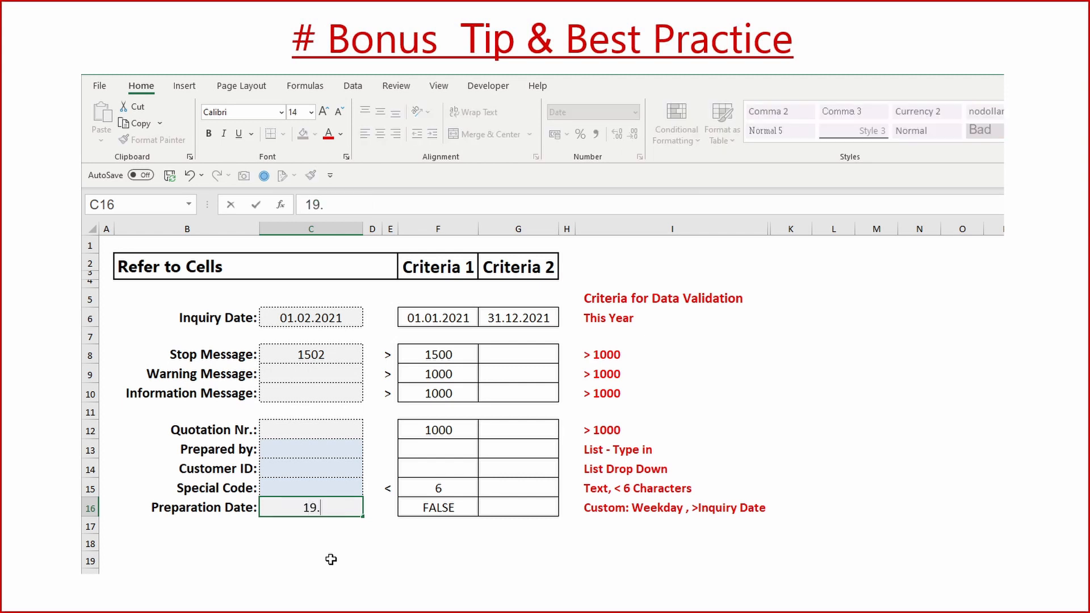
{"action": "type", "text": "1.2021"}
{"action": "key", "text": "Return"}
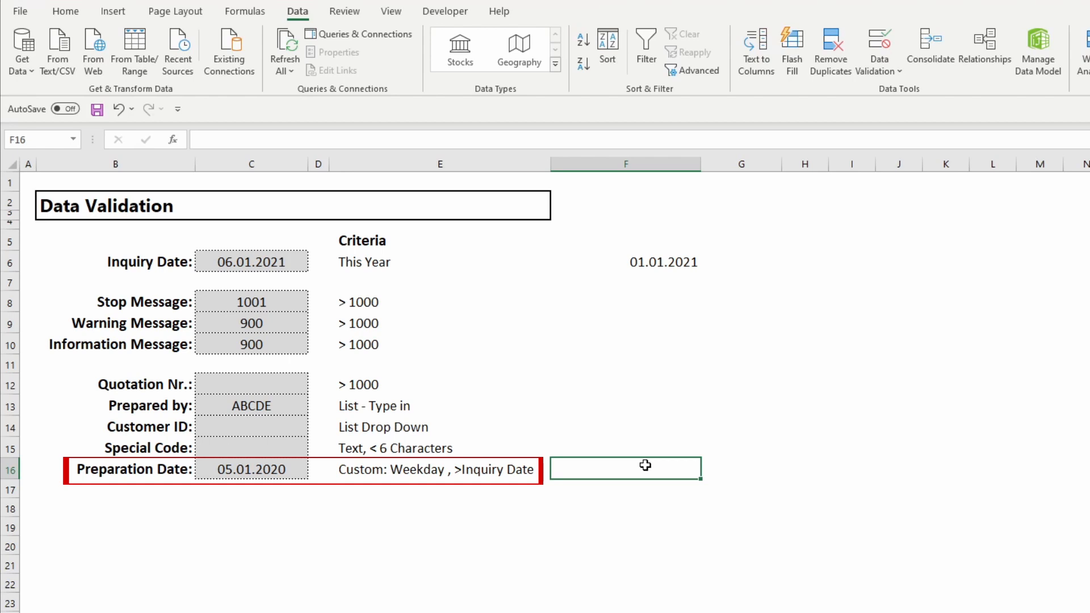
- Enter the formula =WEEKDAY(C16;2) in cell F16 to return the Preparation Date's weekday number, counting from Monday as 1
{"action": "type", "text": "="}
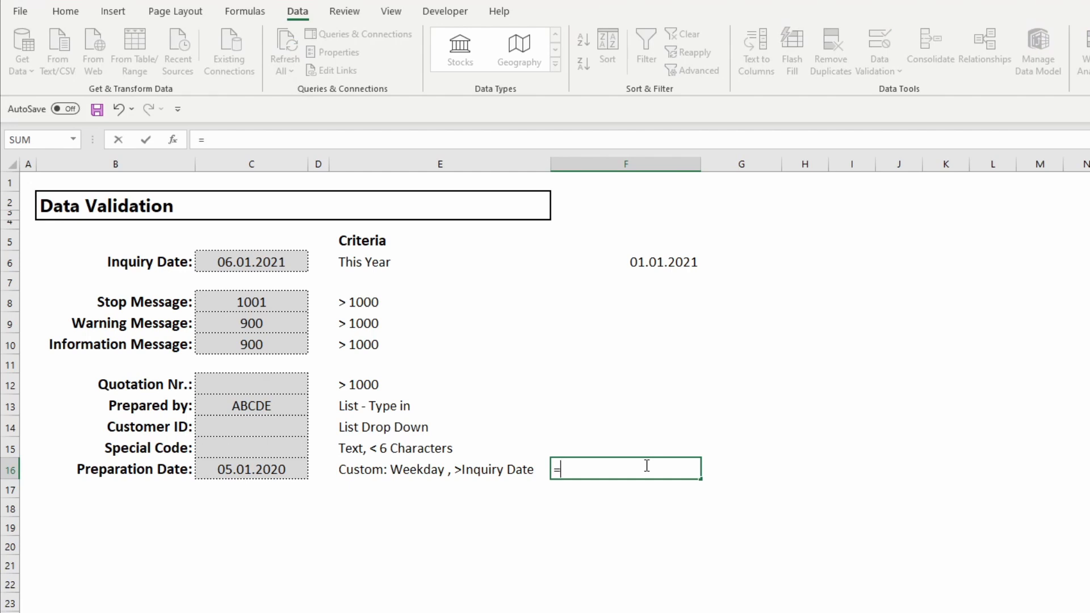
{"action": "type", "text": "Wee"}
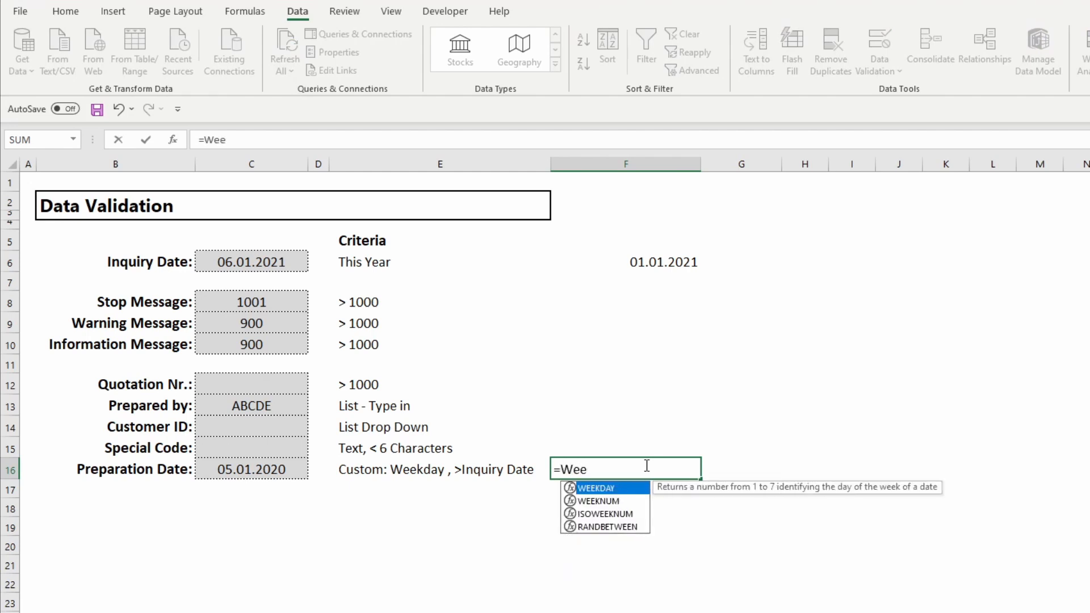
{"action": "type", "text": "k"}
{"action": "key", "text": "Tab"}
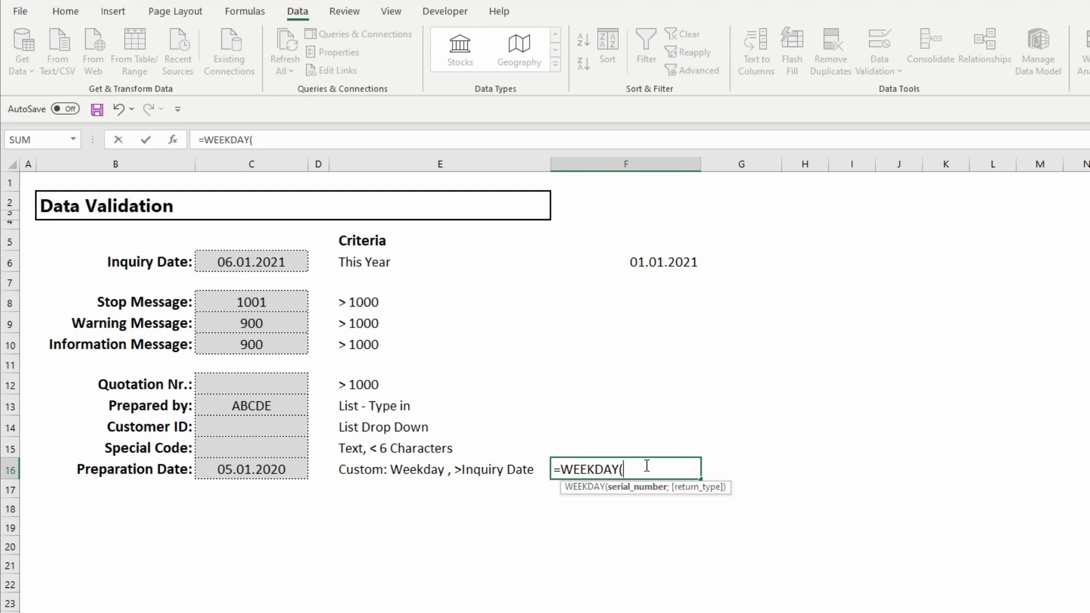
{"action": "left_click", "coordinate": [290, 473]}
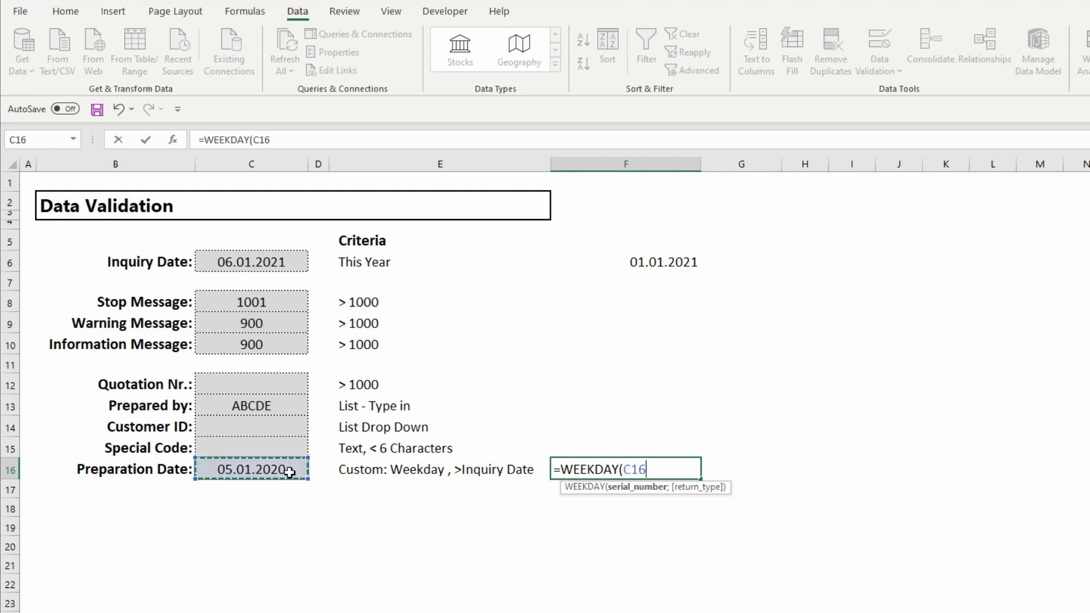
{"action": "type", "text": ";"}
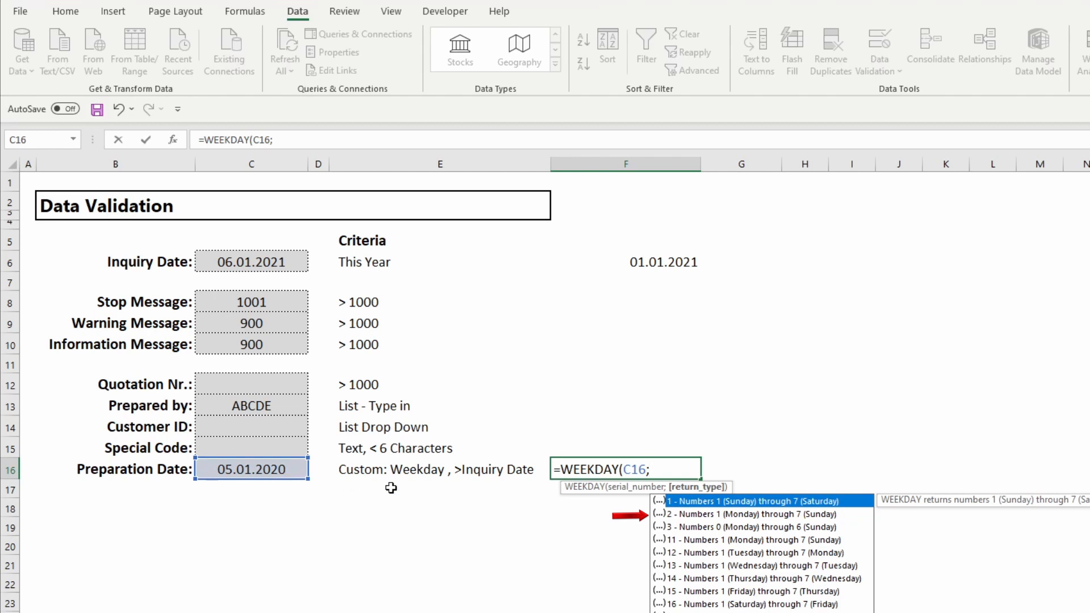
{"action": "left_click", "coordinate": [788, 518]}
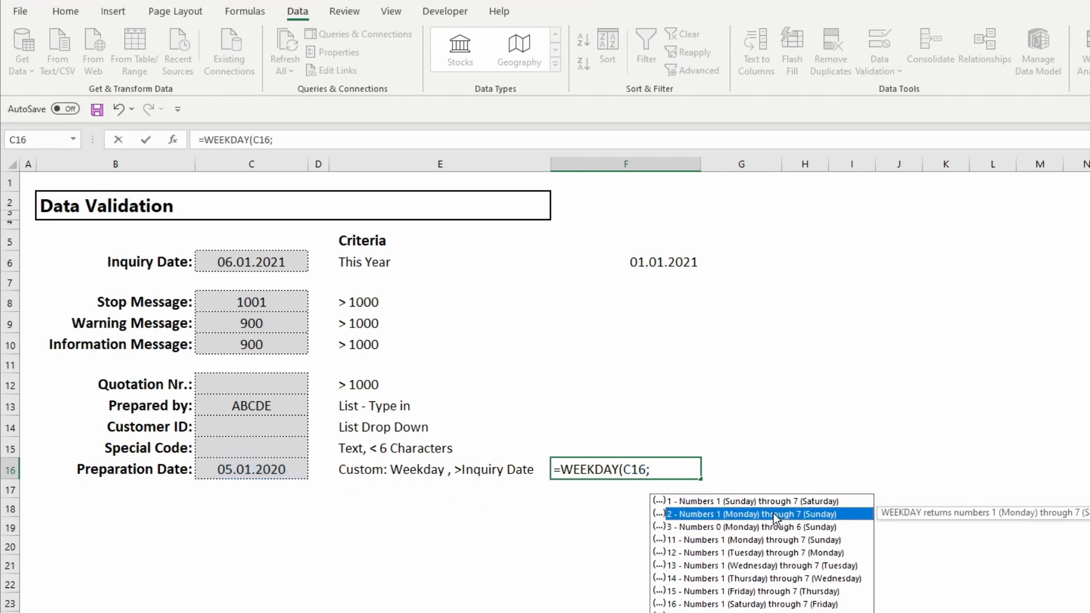
{"action": "double_click", "coordinate": [772, 514]}
{"action": "type", "text": ")"}
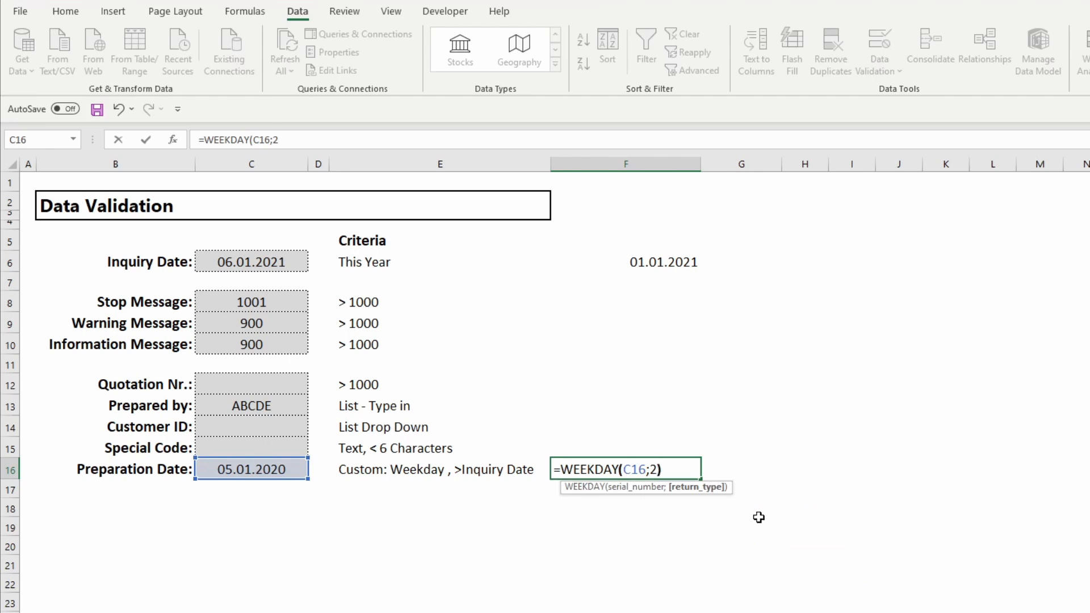
{"action": "key", "text": "Return"}
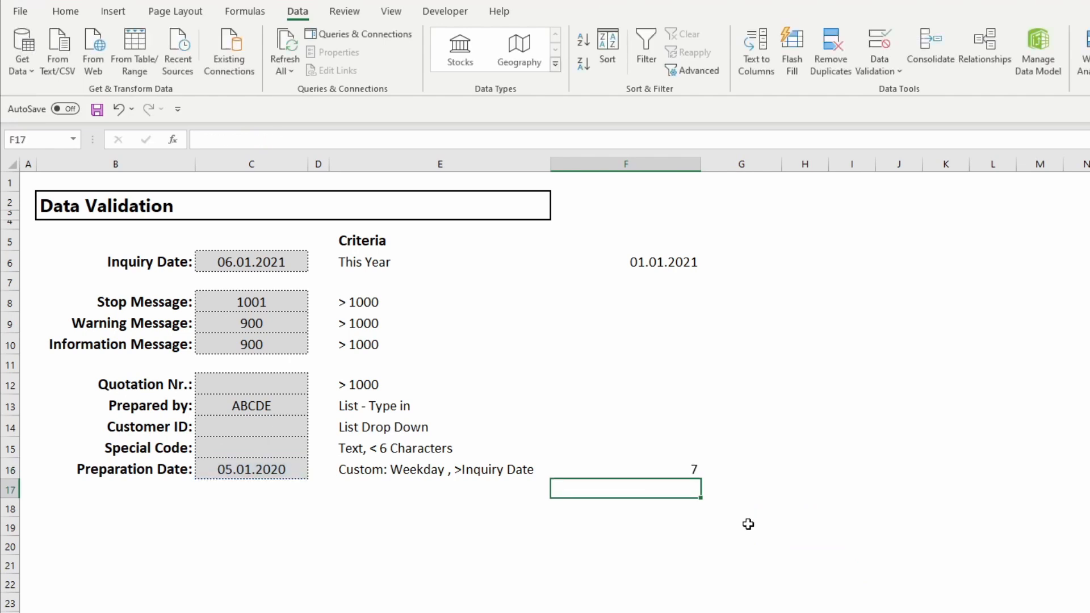
- In cell G16, enter a formula subtracting the Inquiry Date in C6 from the Preparation Date in C16
{"action": "left_click", "coordinate": [743, 469]}
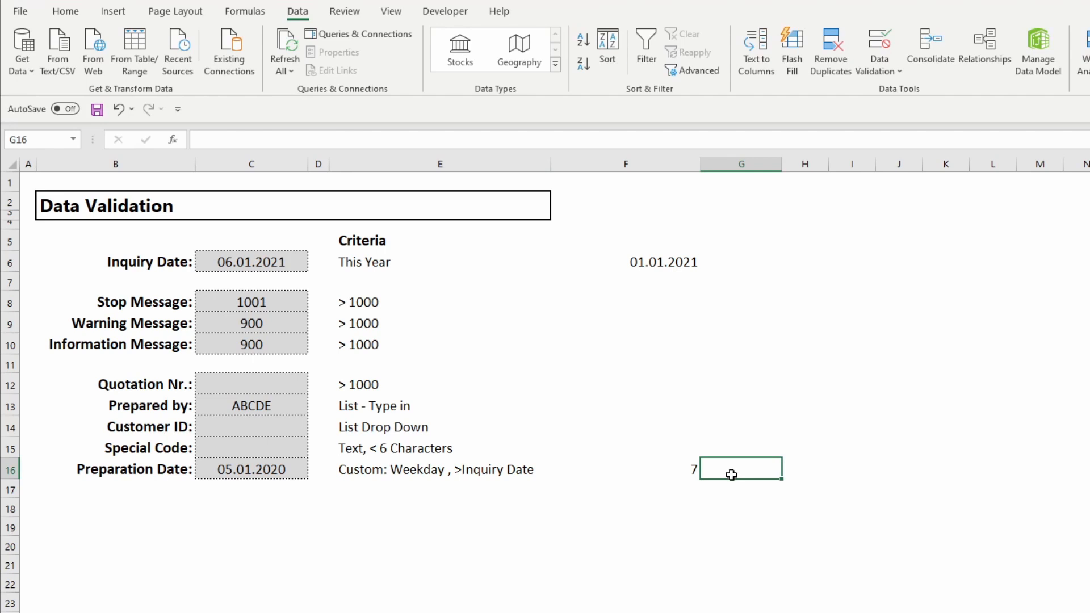
{"action": "type", "text": "="}
{"action": "left_click", "coordinate": [262, 262]}
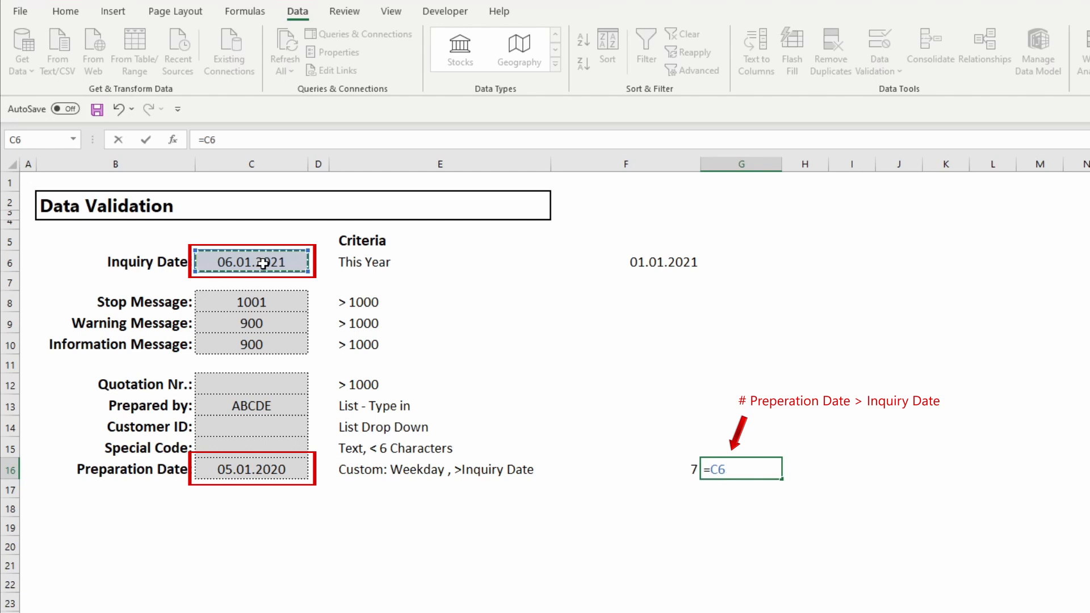
{"action": "left_click", "coordinate": [256, 469]}
{"action": "type", "text": "-"}
{"action": "left_click", "coordinate": [261, 263]}
{"action": "key", "text": "Return"}
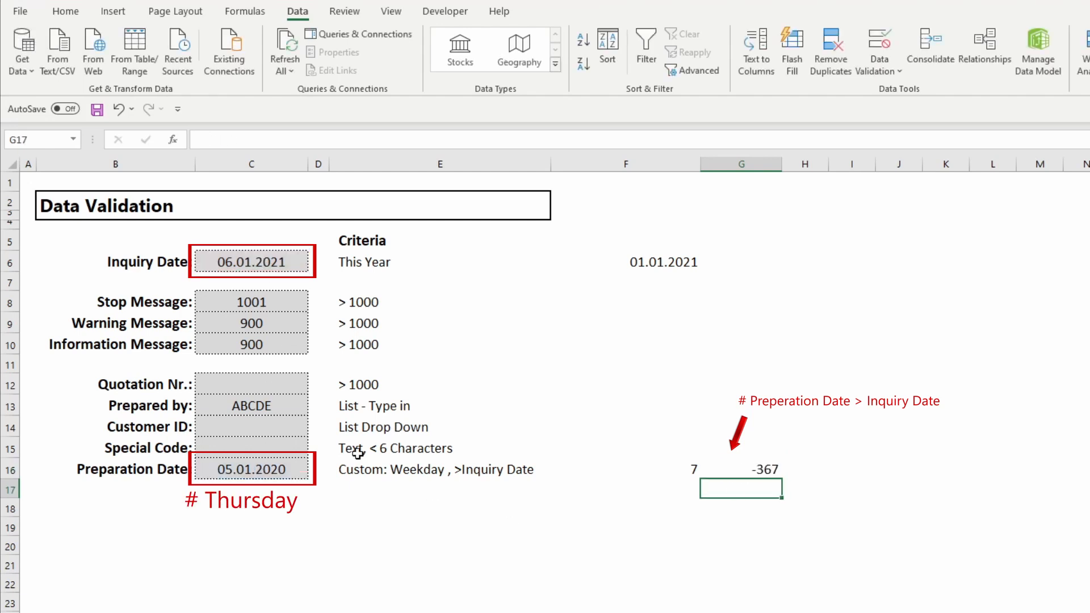
- Change the Preparation Date in C16 to 07.01.2021
{"action": "double_click", "coordinate": [241, 469]}
{"action": "left_click_drag", "start_coordinate": [232, 469], "coordinate": [226, 469]}
{"action": "type", "text": "7"}
{"action": "left_click", "coordinate": [287, 469]}
{"action": "key", "text": "BackSpace"}
{"action": "type", "text": "1"}
{"action": "key", "text": "Return"}
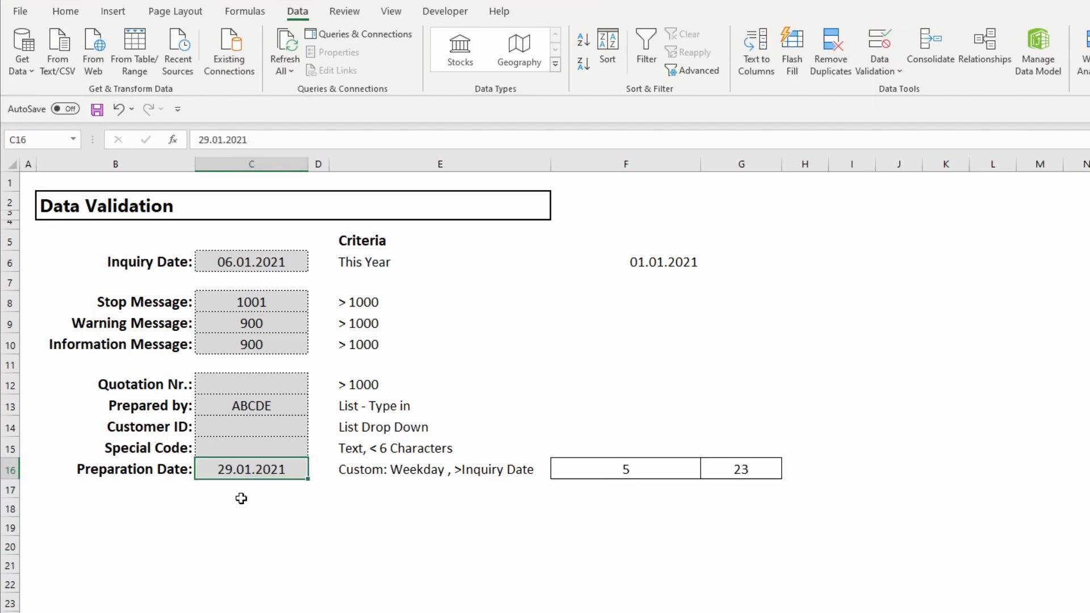
- Enter the formula =AND(F16<6;G16>0) in cell H16 to combine the weekday and date-difference conditions
{"action": "left_click", "coordinate": [819, 469]}
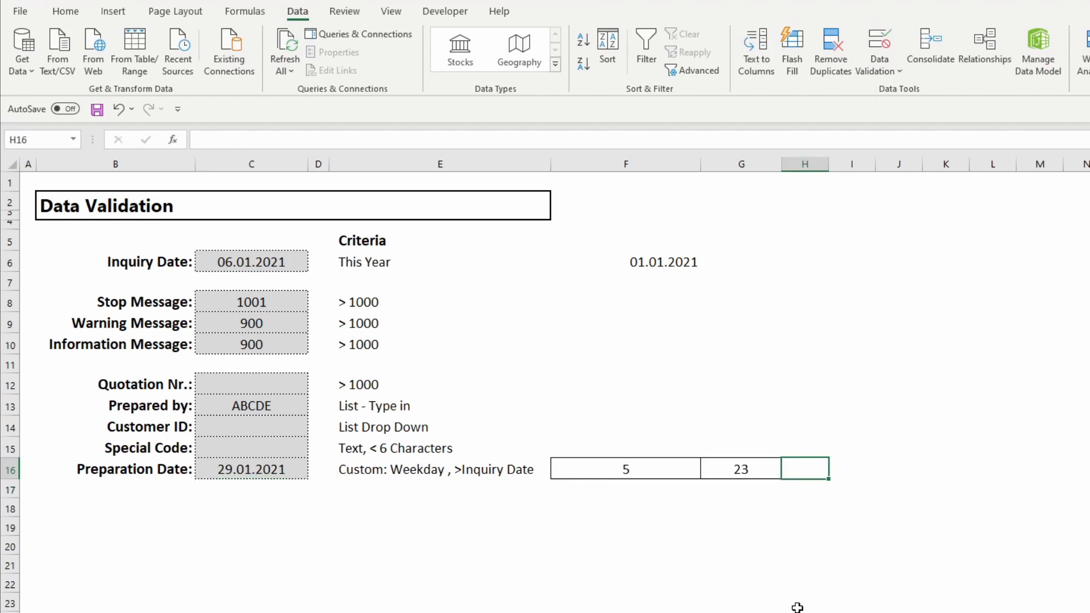
{"action": "type", "text": "=And("}
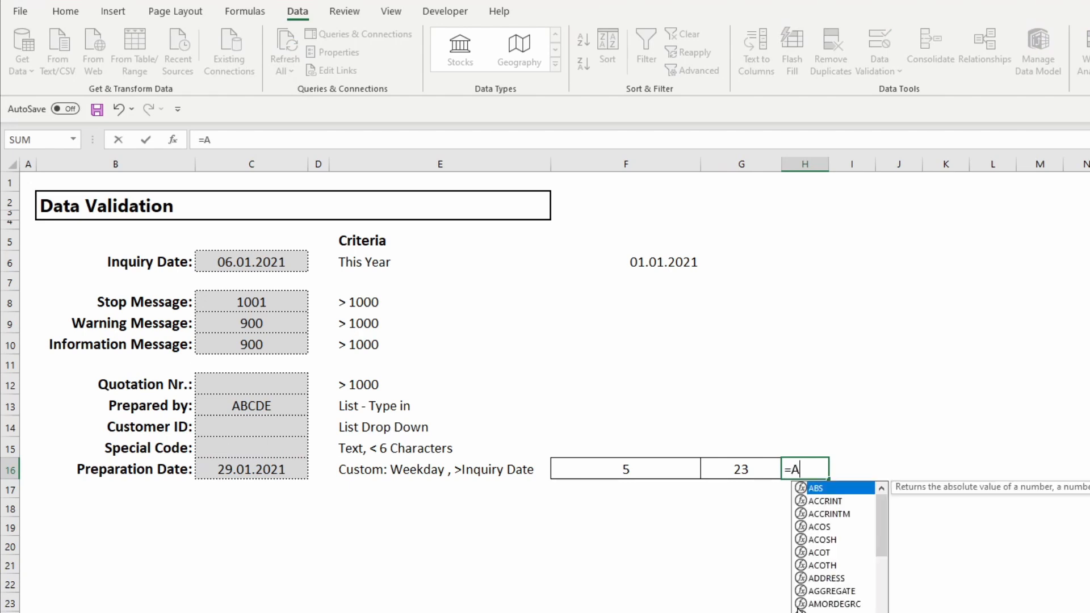
{"action": "left_click", "coordinate": [622, 469]}
{"action": "type", "text": "<6"}
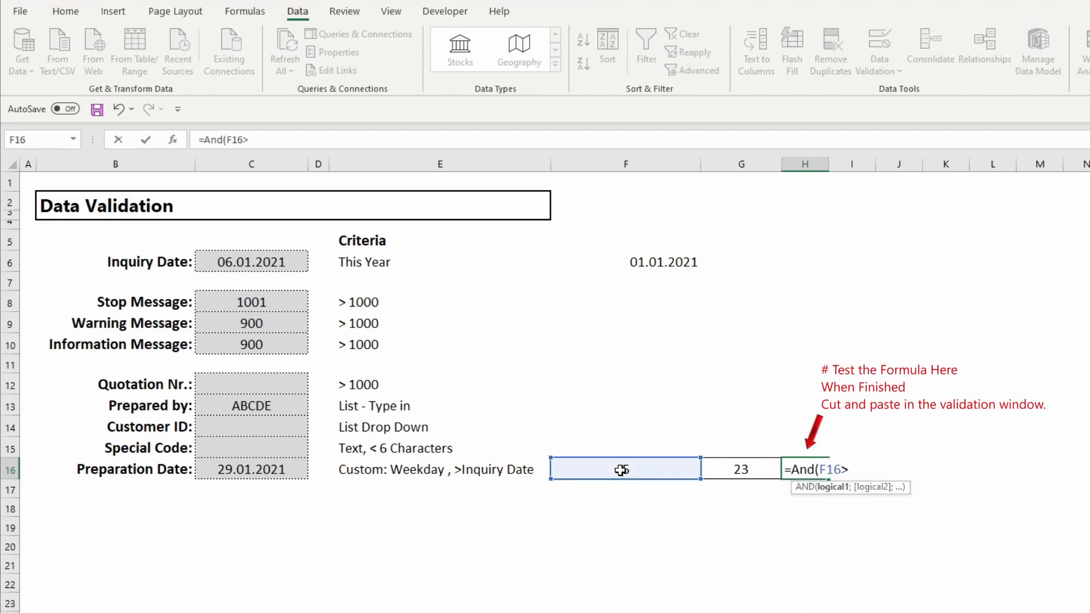
{"action": "type", "text": ";"}
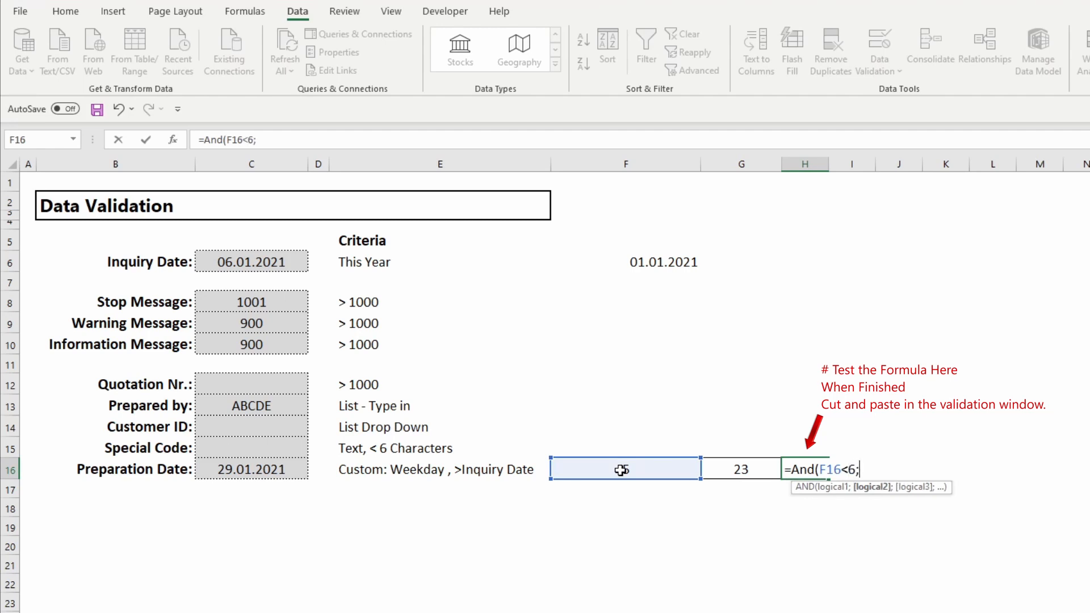
{"action": "left_click", "coordinate": [735, 475]}
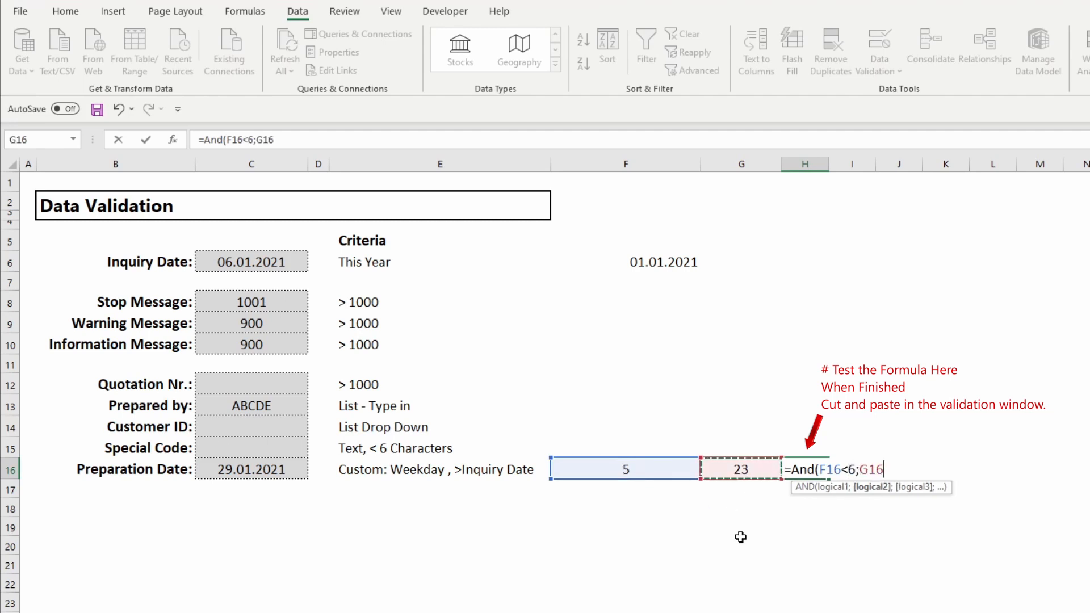
{"action": "type", "text": ">0)"}
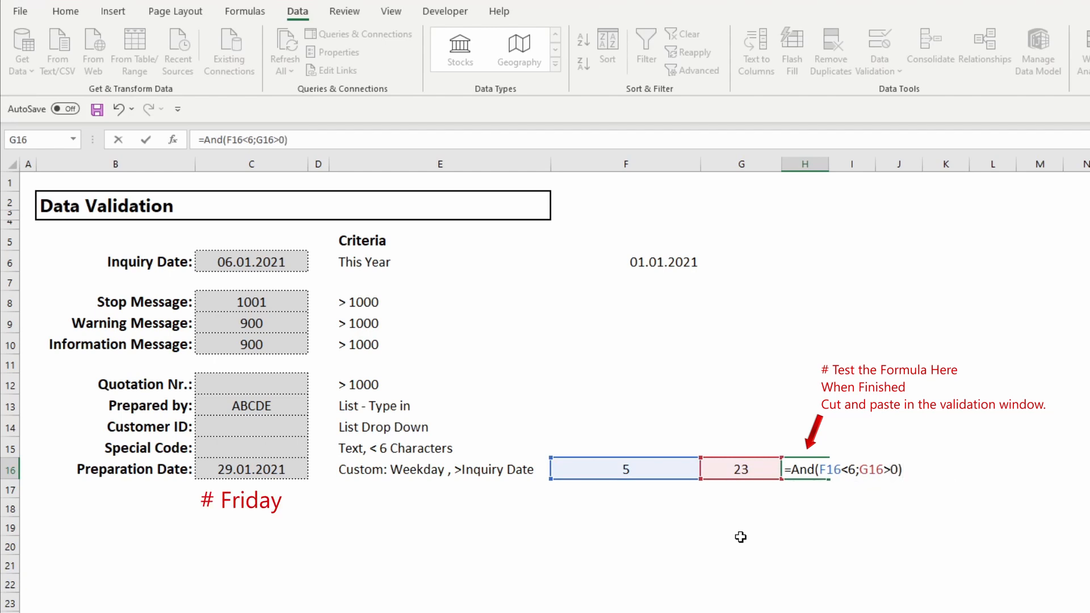
{"action": "key", "text": "Return"}
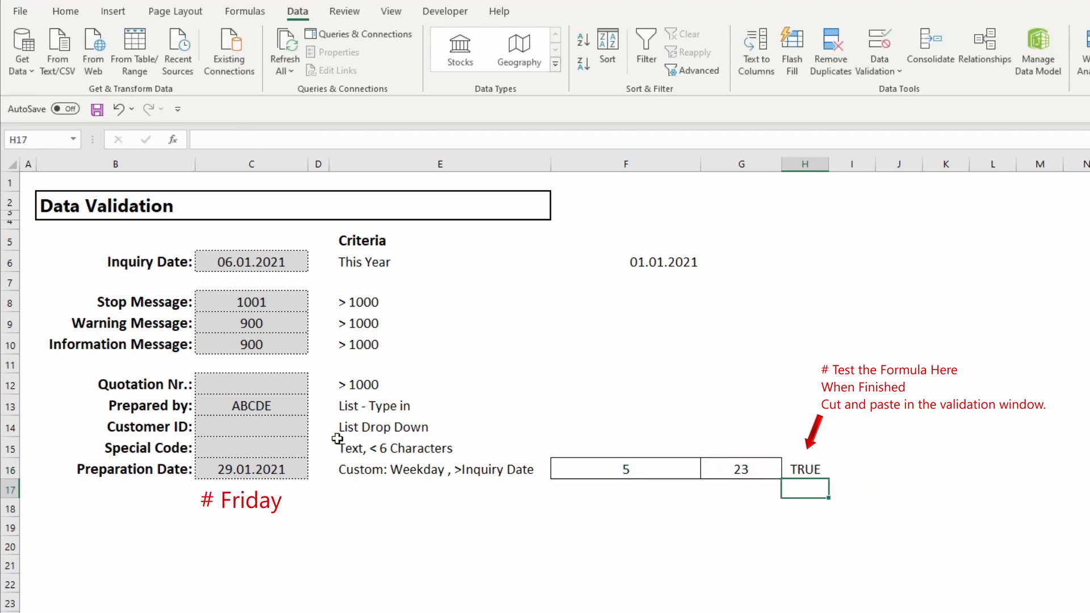
- Copy the AND formula text from cell H16 and open the data validation settings for the Preparation Date cell C16
{"action": "left_click", "coordinate": [811, 472]}
{"action": "left_click_drag", "start_coordinate": [325, 143], "coordinate": [75, 112]}
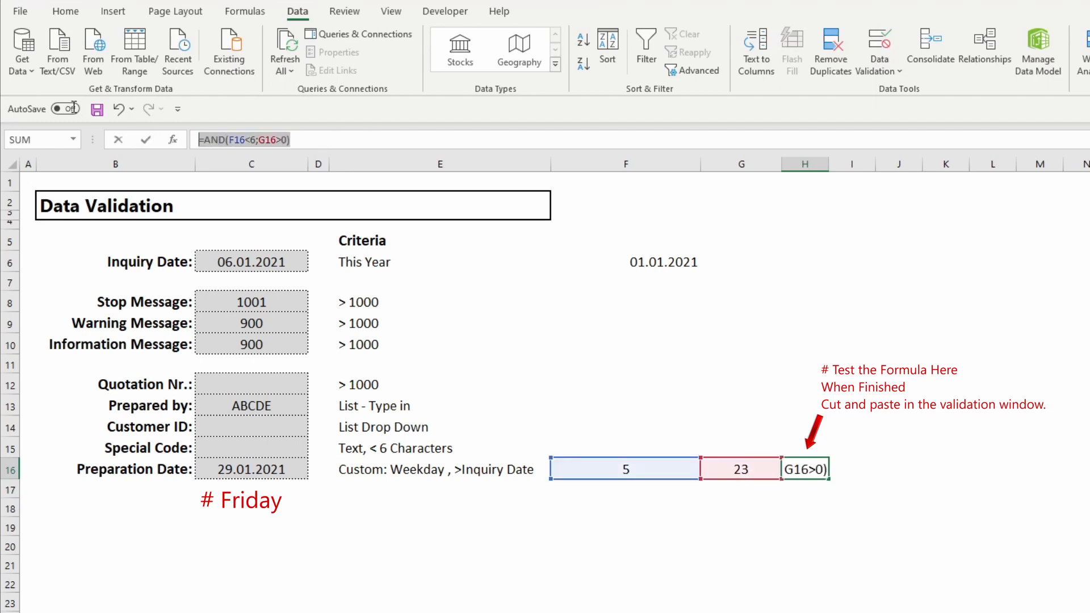
{"action": "left_click", "coordinate": [779, 566]}
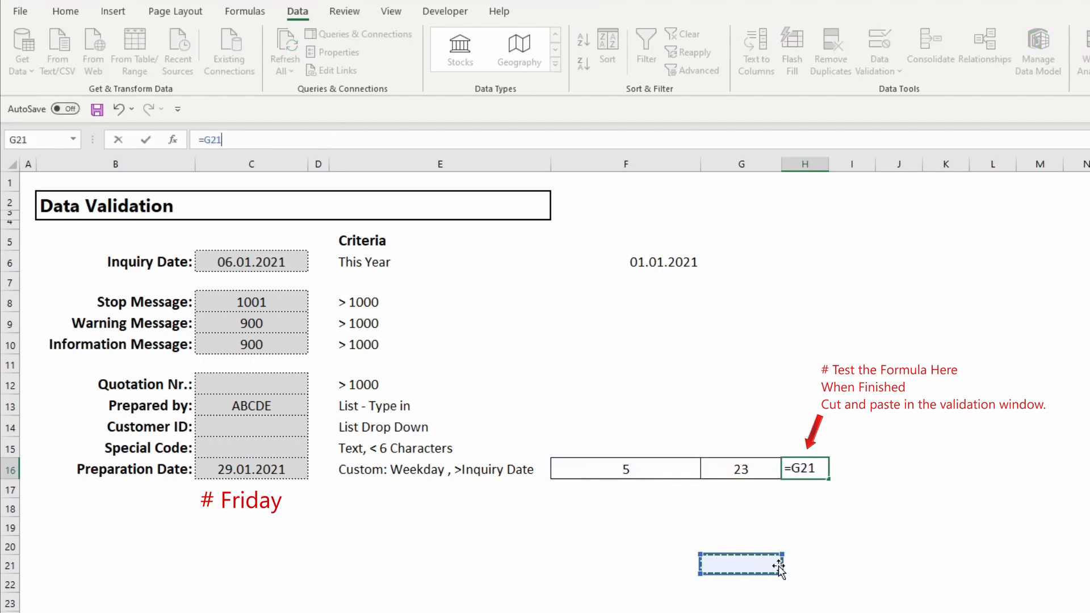
{"action": "key", "text": "Escape"}
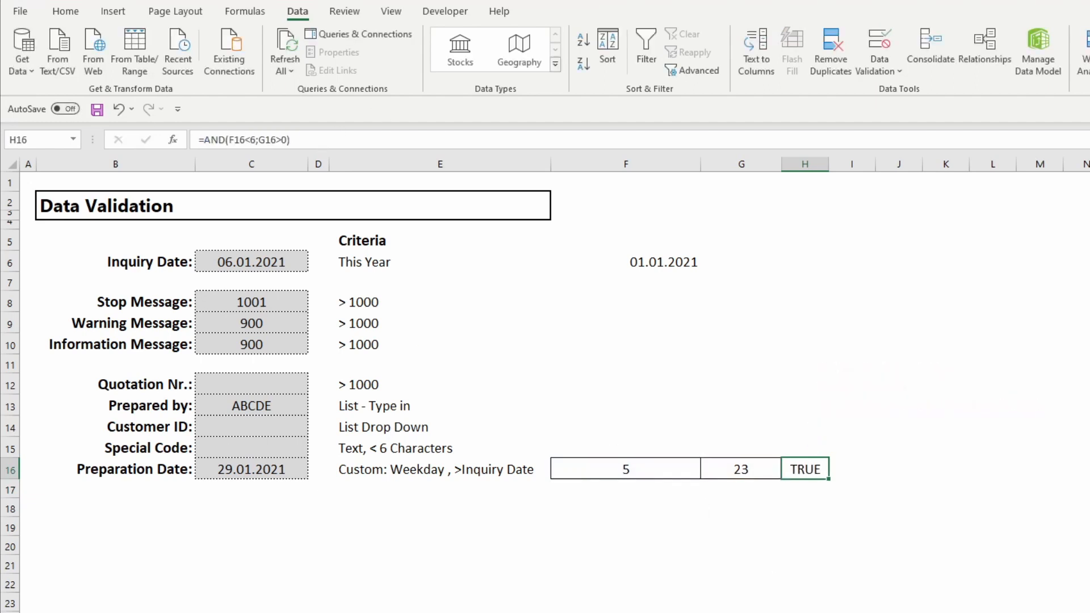
{"action": "left_click", "coordinate": [321, 141]}
{"action": "key", "text": "Escape"}
{"action": "left_click", "coordinate": [254, 469]}
{"action": "left_click", "coordinate": [876, 73]}
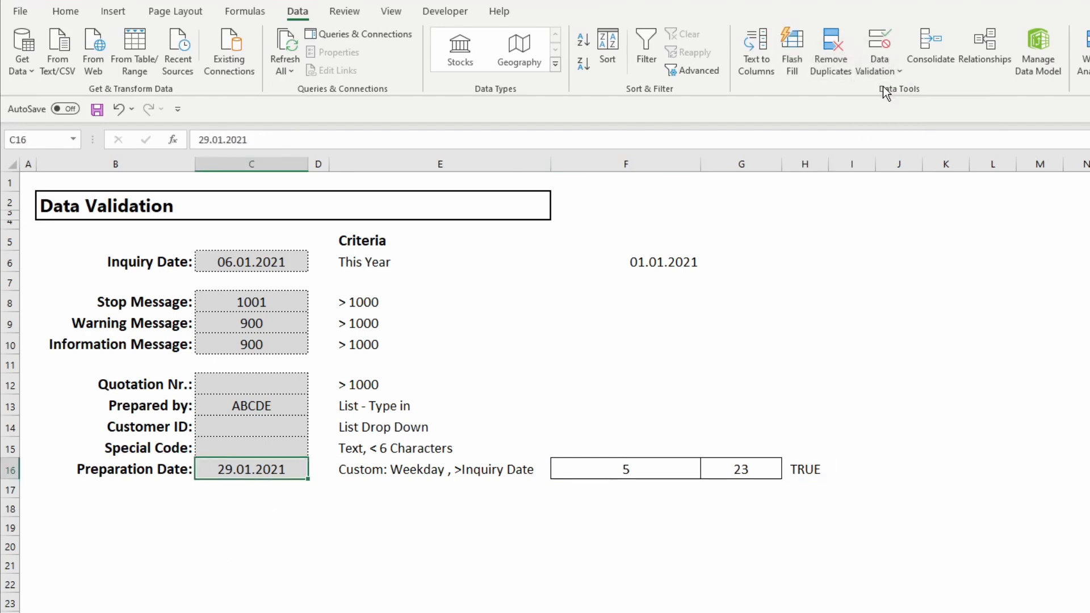
{"action": "left_click", "coordinate": [881, 90]}
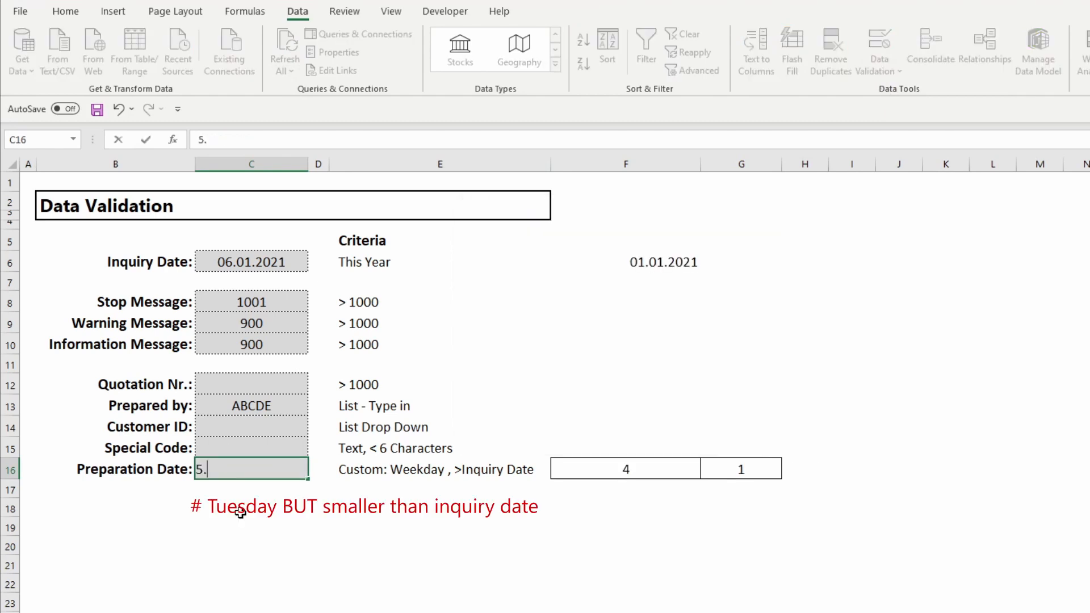
- Test the Preparation Date rule by trying to enter 5.1.2021 and 10.1.2021 in cell C16
{"action": "type", "text": "1.2021"}
{"action": "key", "text": "Return"}
{"action": "key", "text": "Return"}
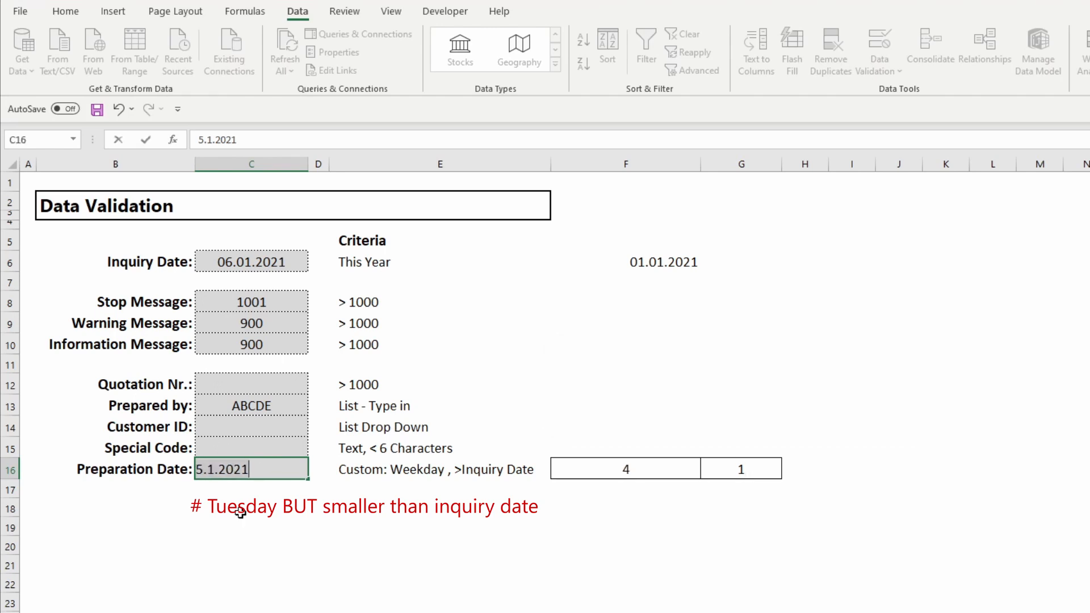
{"action": "type", "text": "10.1.20"}
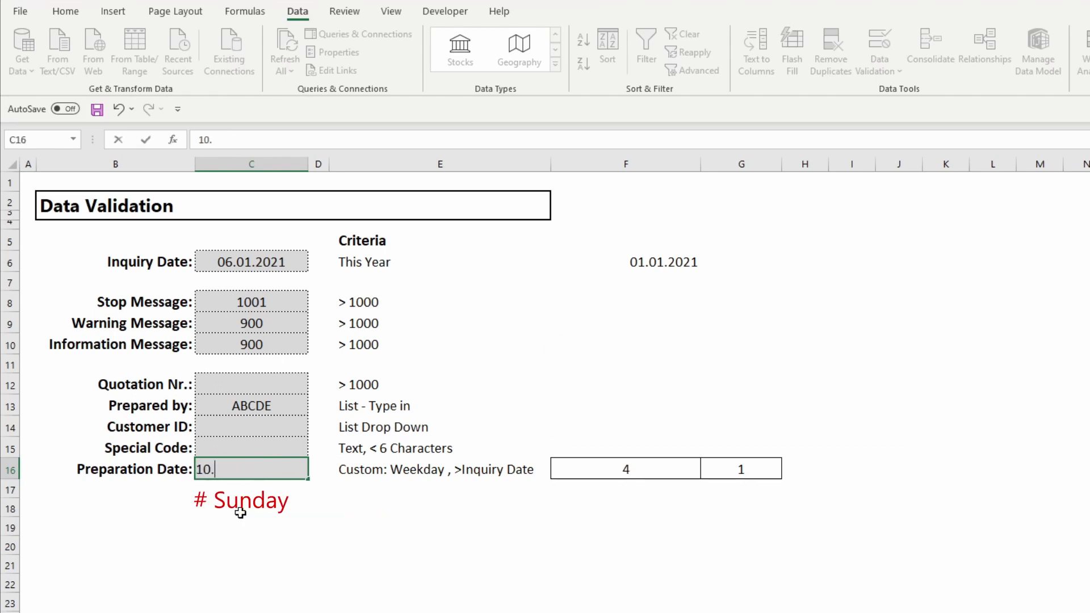
{"action": "type", "text": "21"}
{"action": "key", "text": "Return"}
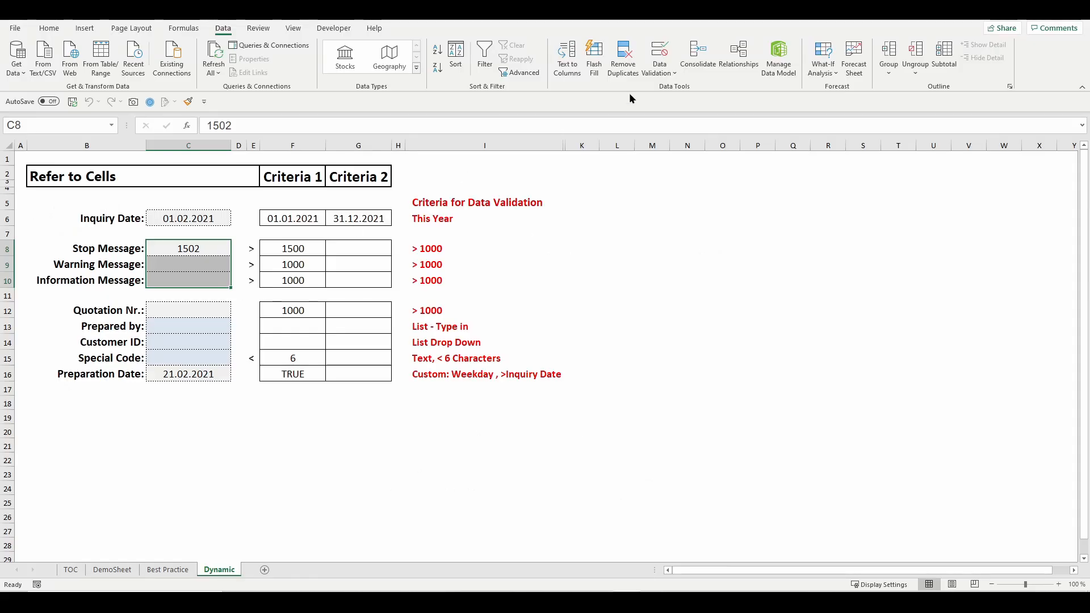
- On the Dynamic sheet, change the whole-number validation rule of the message cells C8:C10 to less than =F8
{"action": "left_click", "coordinate": [659, 52]}
{"action": "left_click_drag", "start_coordinate": [544, 107], "coordinate": [466, 159]}
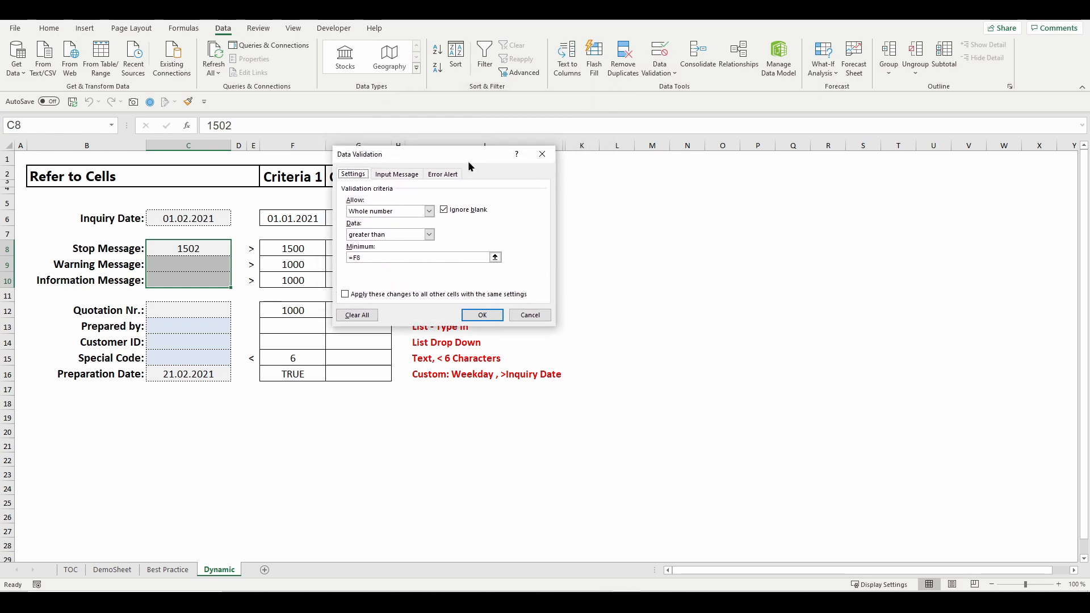
{"action": "left_click", "coordinate": [428, 233]}
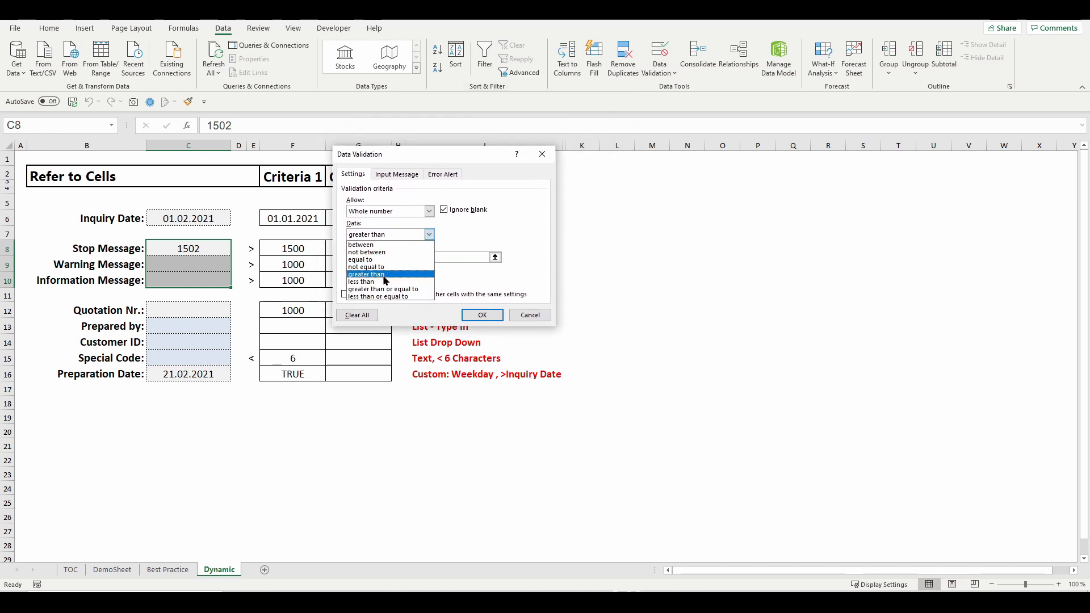
{"action": "left_click", "coordinate": [382, 284]}
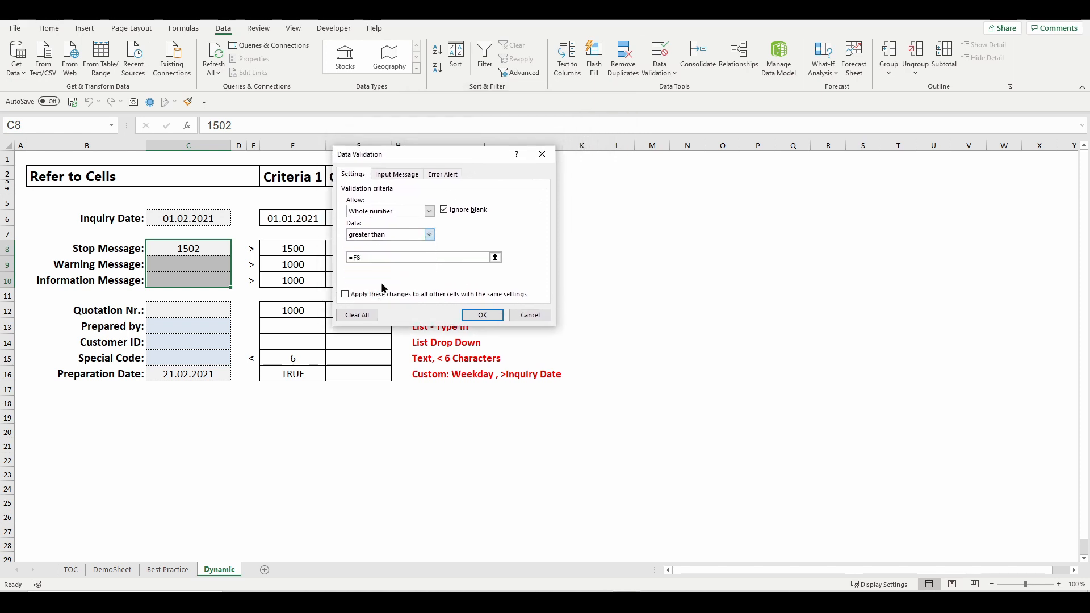
{"action": "left_click", "coordinate": [479, 315]}
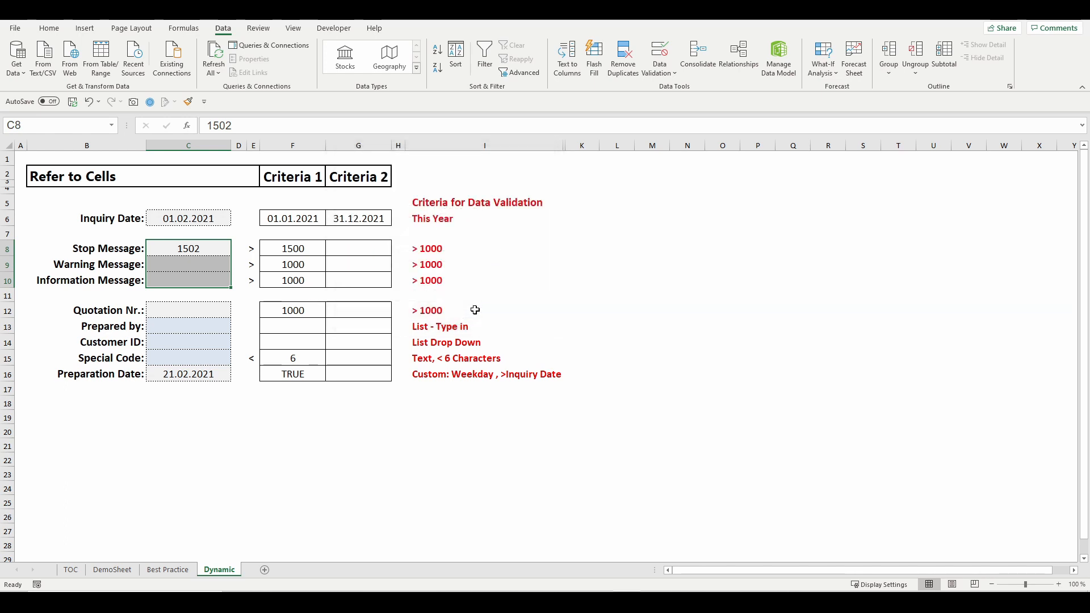
- Clear all data validation settings from the selected message cells C8:C10
{"action": "left_click", "coordinate": [654, 54]}
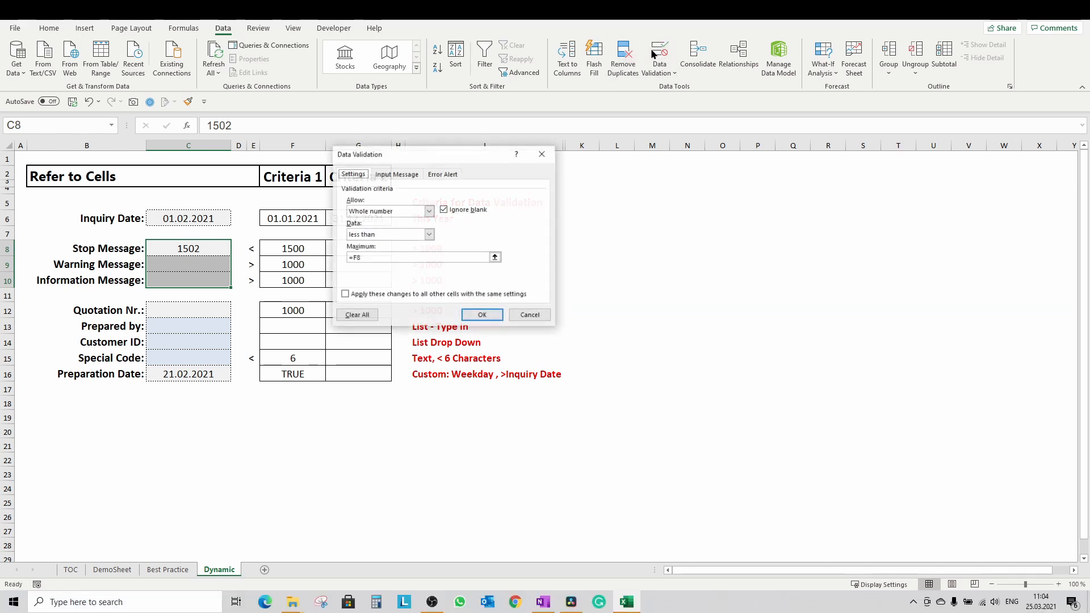
{"action": "left_click", "coordinate": [354, 315]}
{"action": "left_click", "coordinate": [482, 315]}
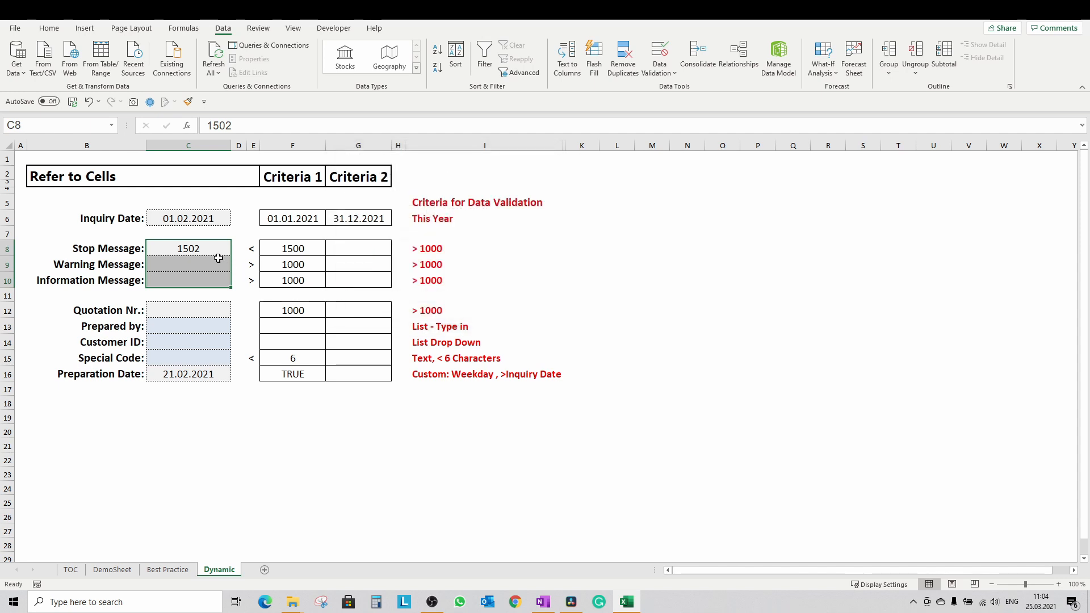
- Enter 1000 in the Stop Message cell C8
{"action": "left_click", "coordinate": [209, 248]}
{"action": "type", "text": "1000"}
{"action": "left_click", "coordinate": [191, 306]}
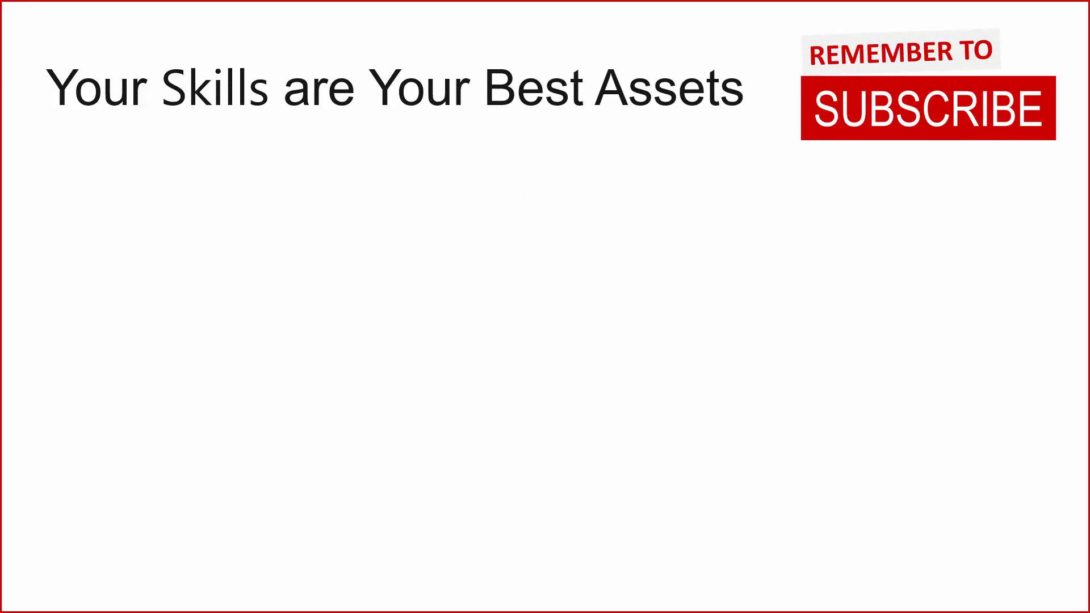